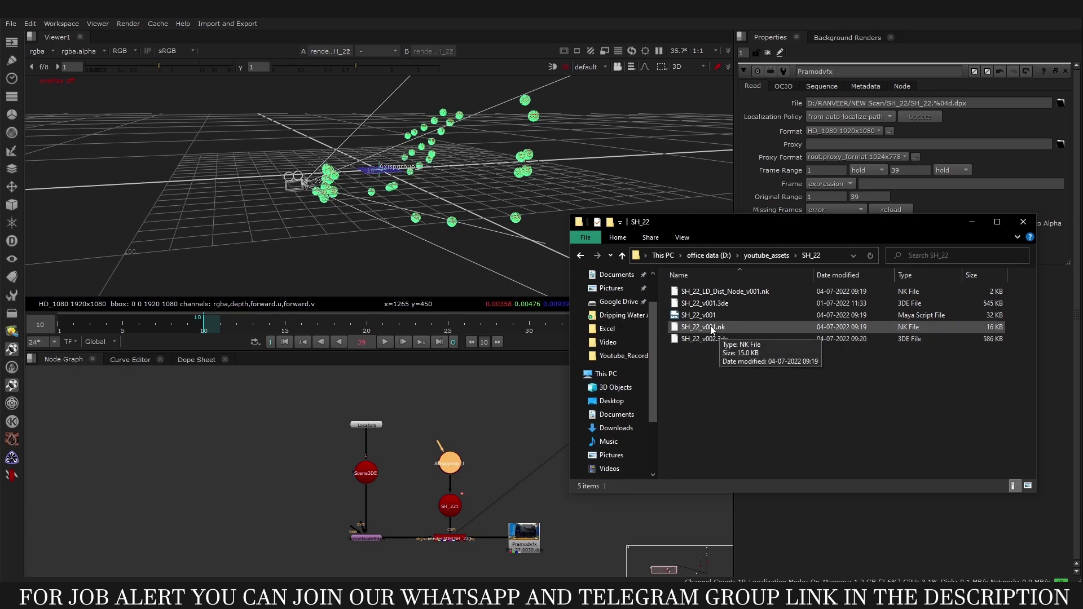
Step: Drop SH_22_v001.nk from the SH_22 folder onto the Node Graph to import its 3DE track nodes
mouse_move(733, 326)
left_mouse_down()
mouse_move(194, 435)
mouse_move(183, 458)
left_mouse_up()
Step: Delete the duplicate Scene3DE2, Axispgroup_2 and SH_2 nodes from the imported tree
left_click(273, 427)
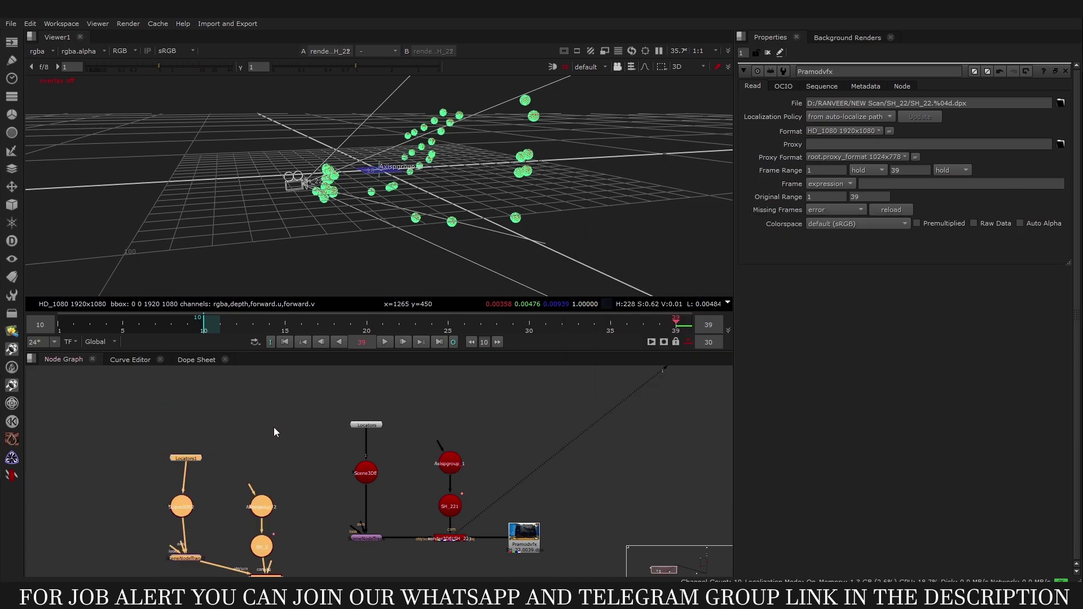
scroll(280, 496, "up", 4)
scroll(397, 515, "down", 2)
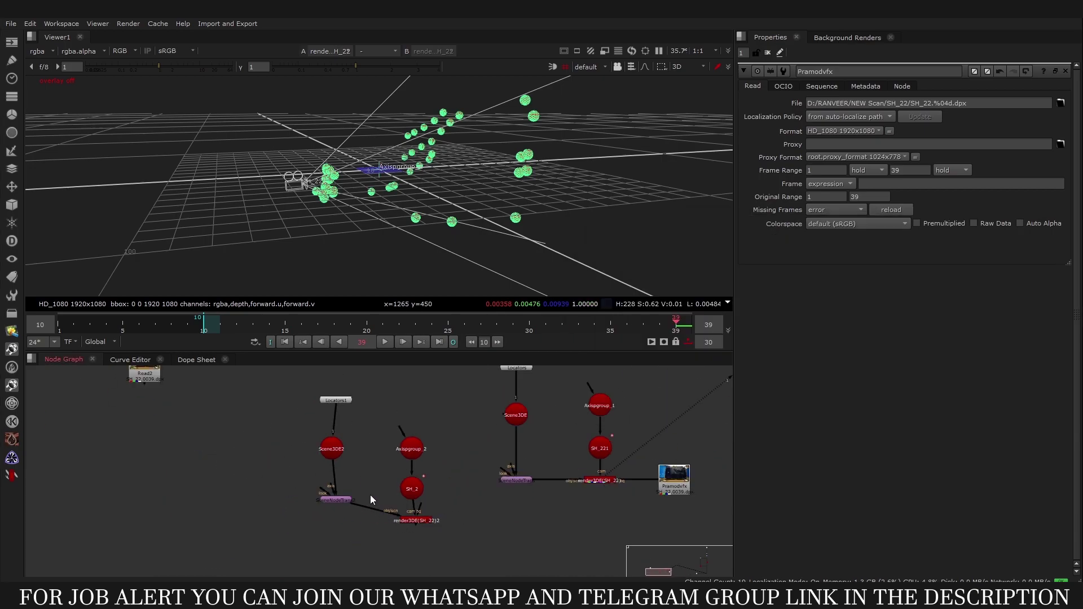
left_click_drag(278, 387, 448, 553)
key("Delete")
Step: Select the Locators node, then open the Scene3DE node's properties
scroll(421, 539, "down", 3)
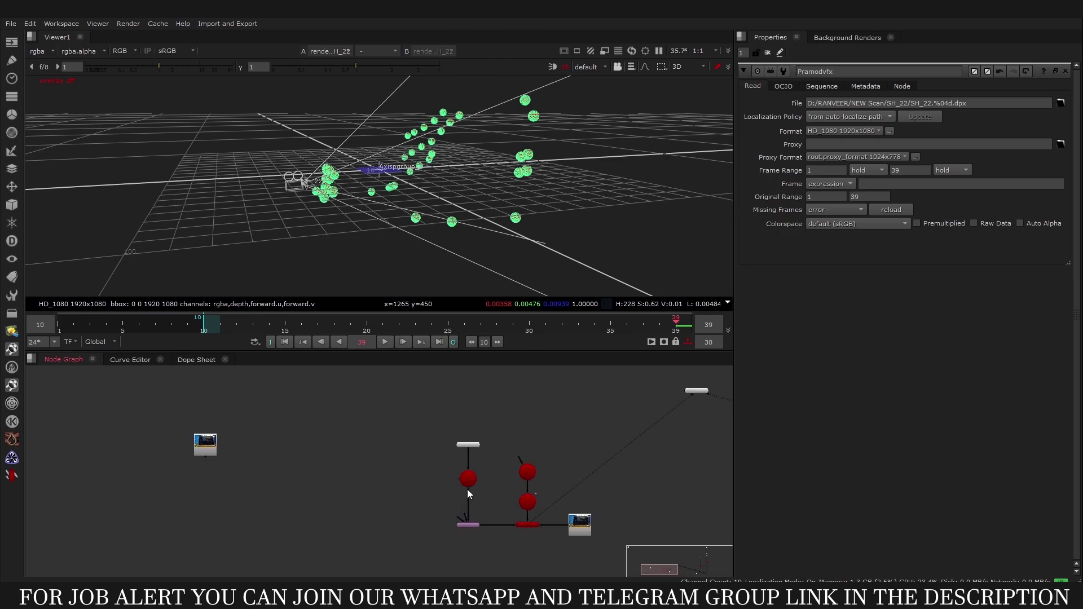
scroll(472, 471, "up", 5)
scroll(475, 436, "up", 3)
scroll(472, 428, "up", 2)
left_click(472, 426)
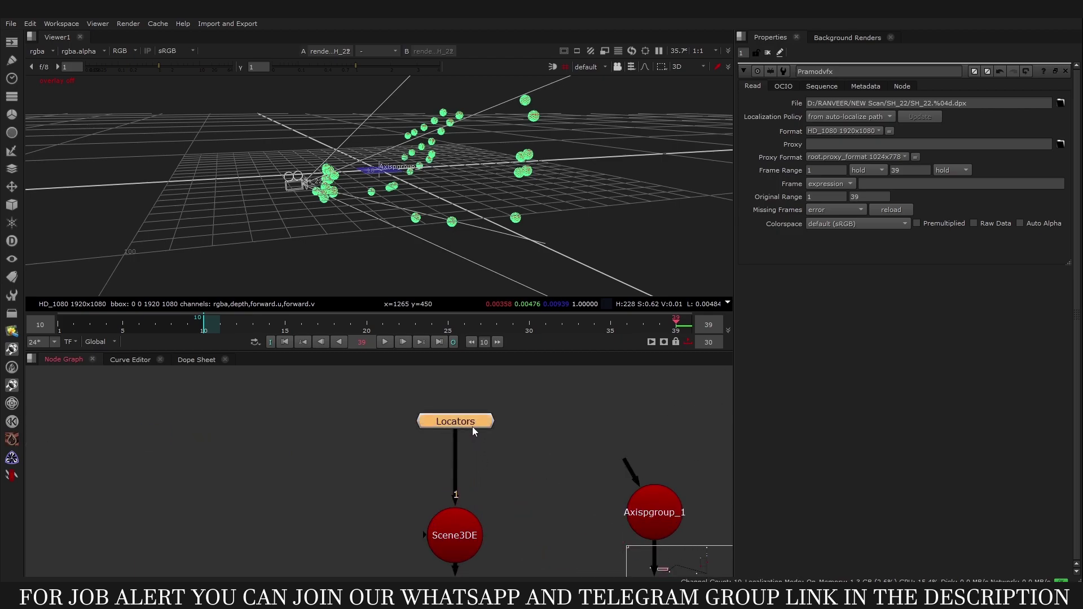
left_click(451, 525)
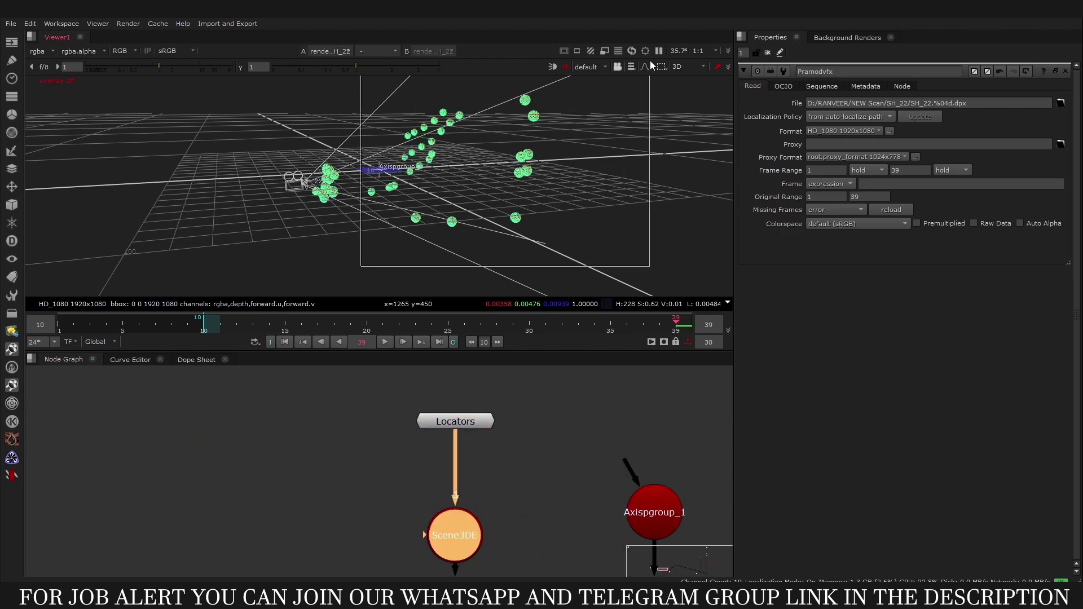
scroll(449, 491, "down", 3)
scroll(448, 485, "up", 2)
double_click(453, 451)
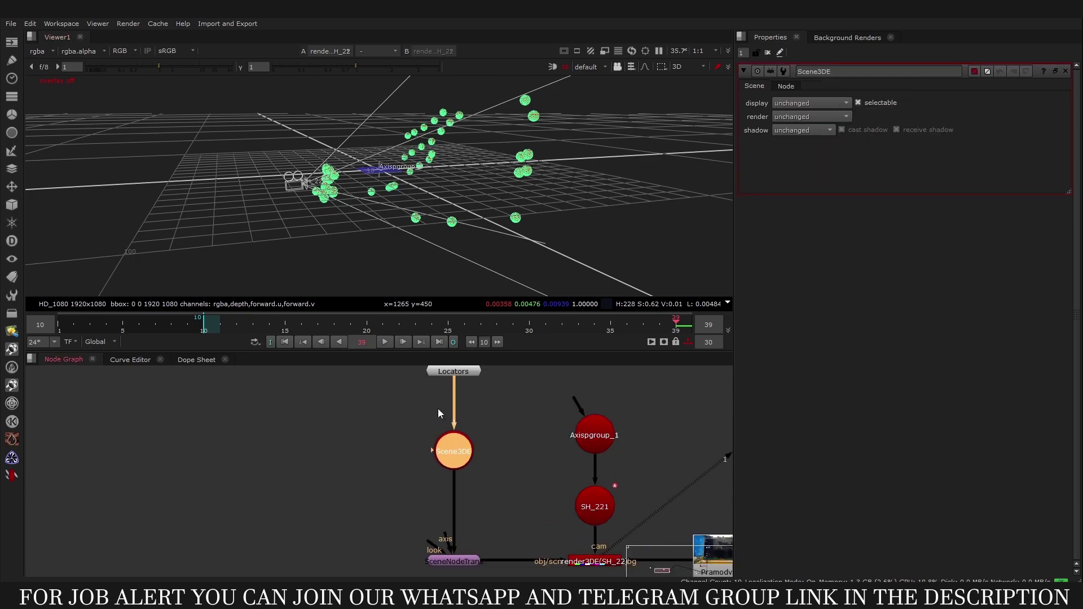
Step: Select the SH_221 camera and render3DE nodes to show the tracked scene in 3D
scroll(464, 504, "down", 1)
scroll(453, 497, "down", 2)
scroll(510, 442, "up", 3)
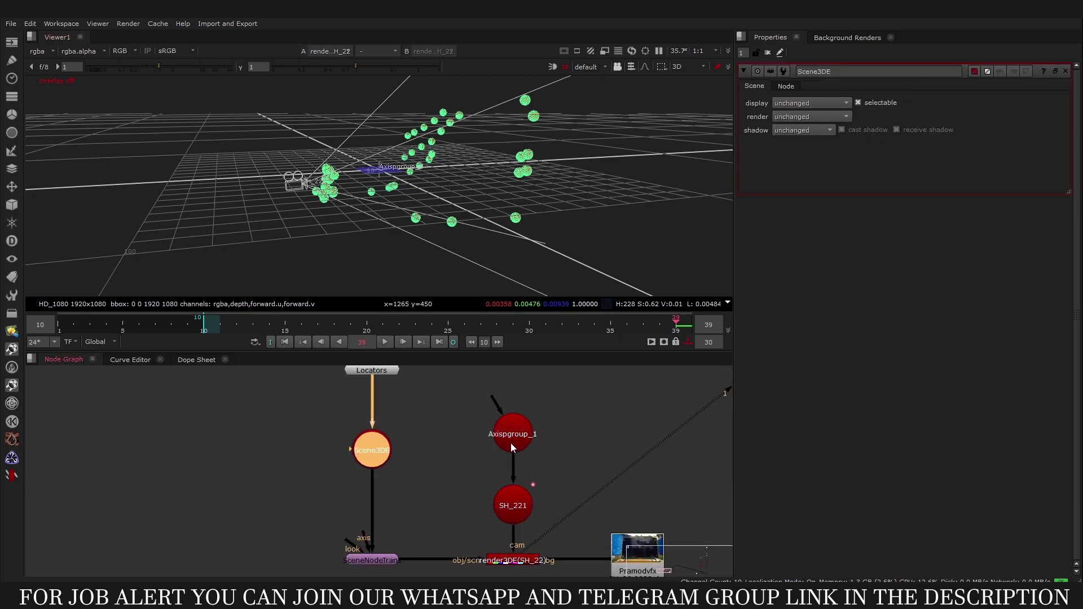
scroll(495, 468, "up", 1)
left_click(496, 479)
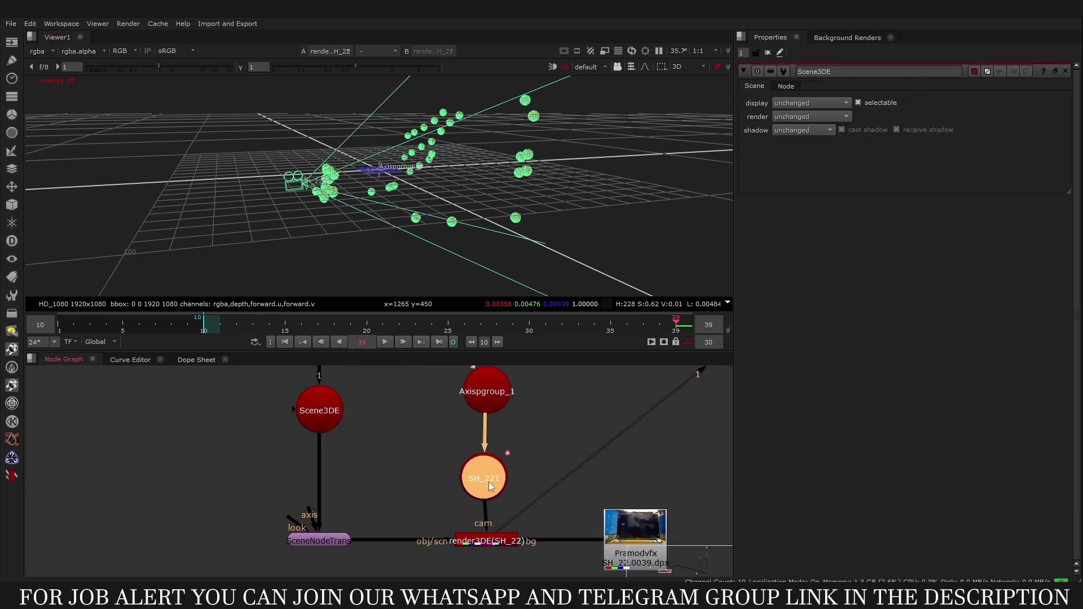
left_click_drag(490, 545, 496, 548)
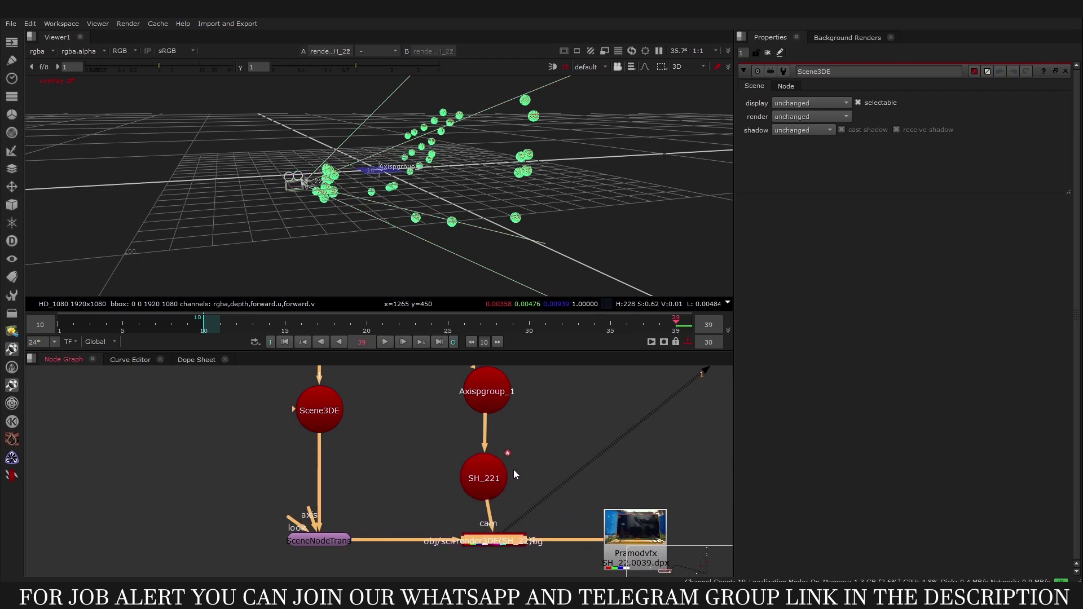
scroll(411, 476, "down", 2)
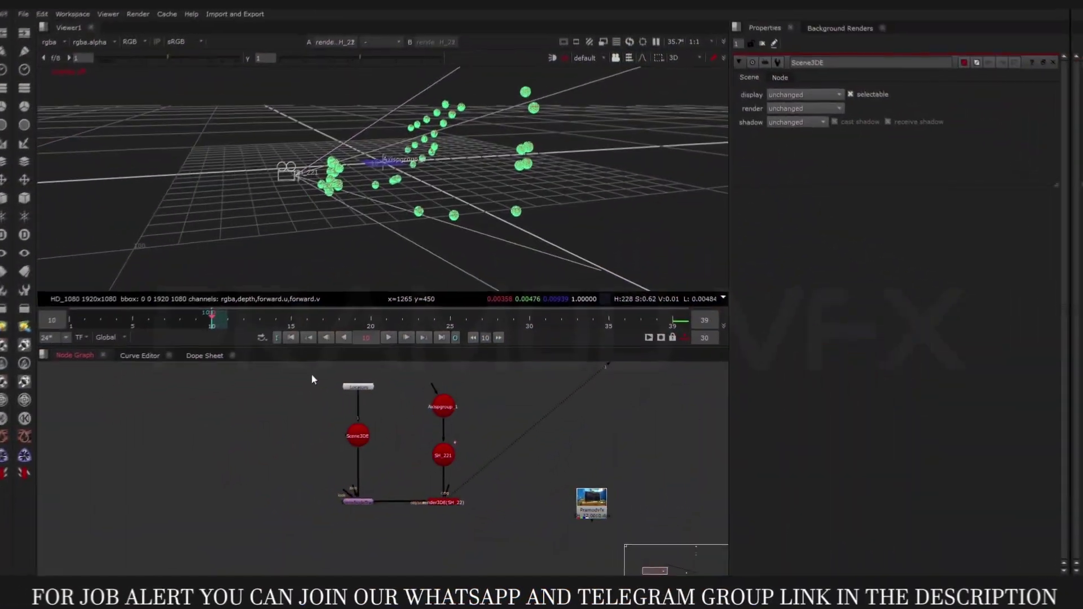
left_click_drag(312, 379, 509, 540)
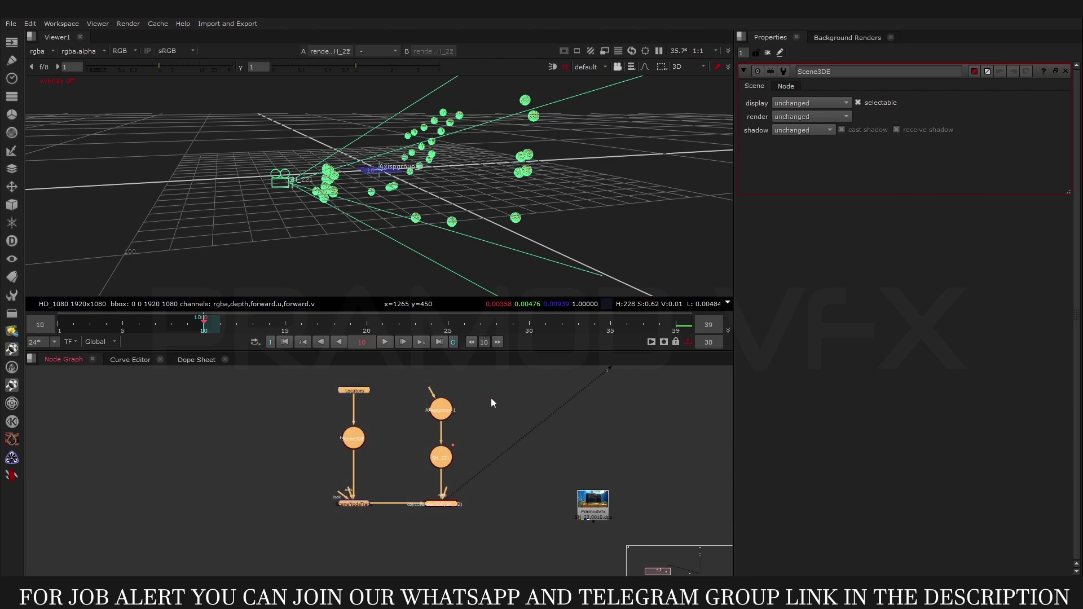
Step: Open the Locators group and connect render3DE's bg input to the Pramodvfx Read node
left_click(327, 536)
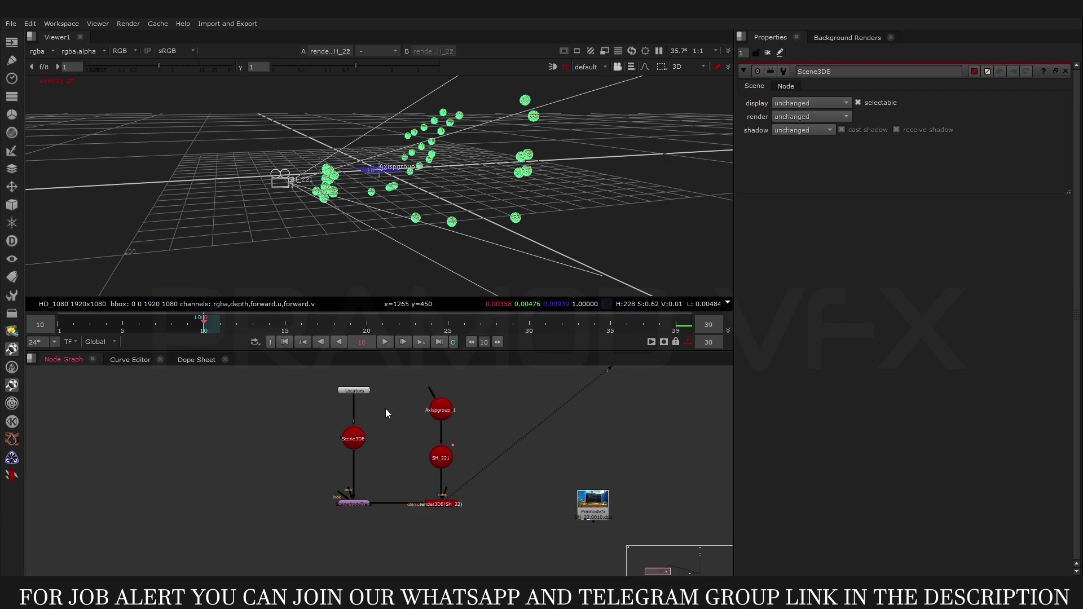
double_click(363, 392)
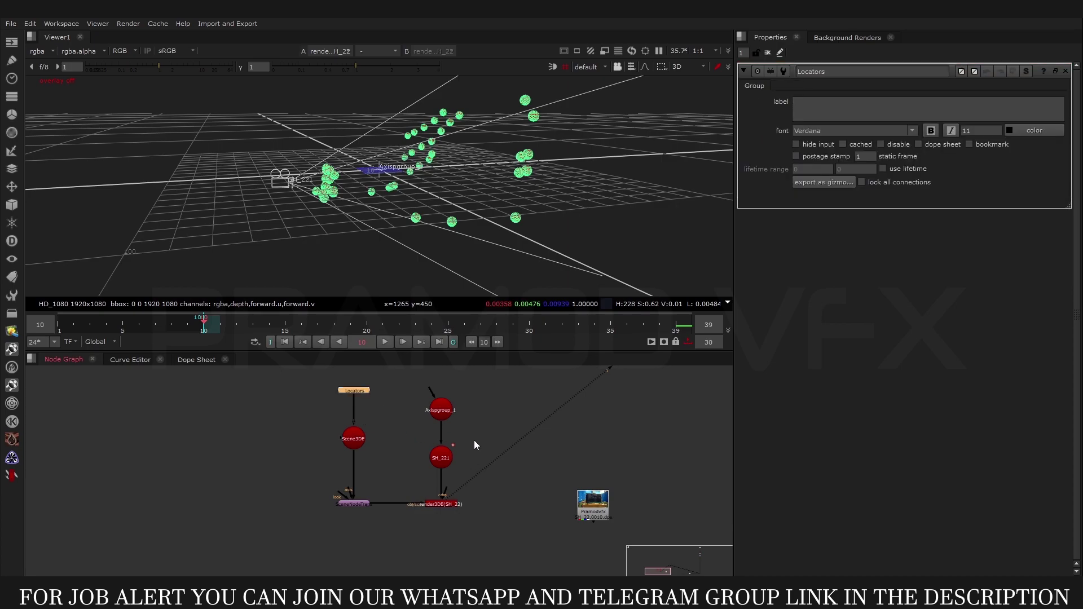
scroll(411, 467, "up", 3)
left_click_drag(382, 442, 432, 474)
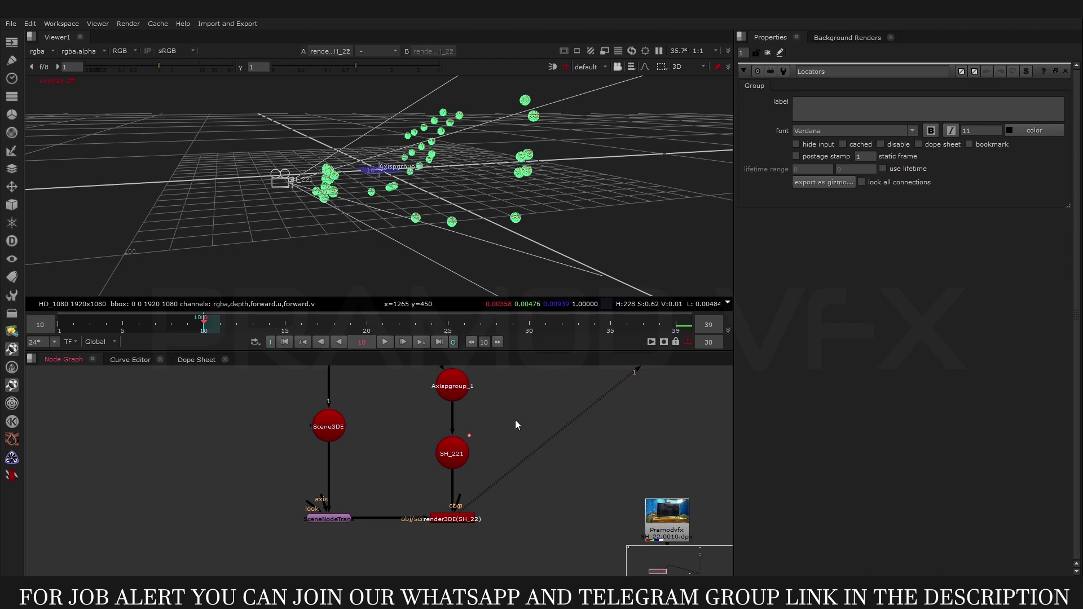
left_click_drag(560, 439, 560, 439)
mouse_move(441, 497)
left_mouse_down()
mouse_move(575, 498)
mouse_move(667, 515)
mouse_move(623, 516)
left_mouse_up()
Step: View the Pramodvfx plate with overlays on, then view render3DE in the 3D viewer
key("1")
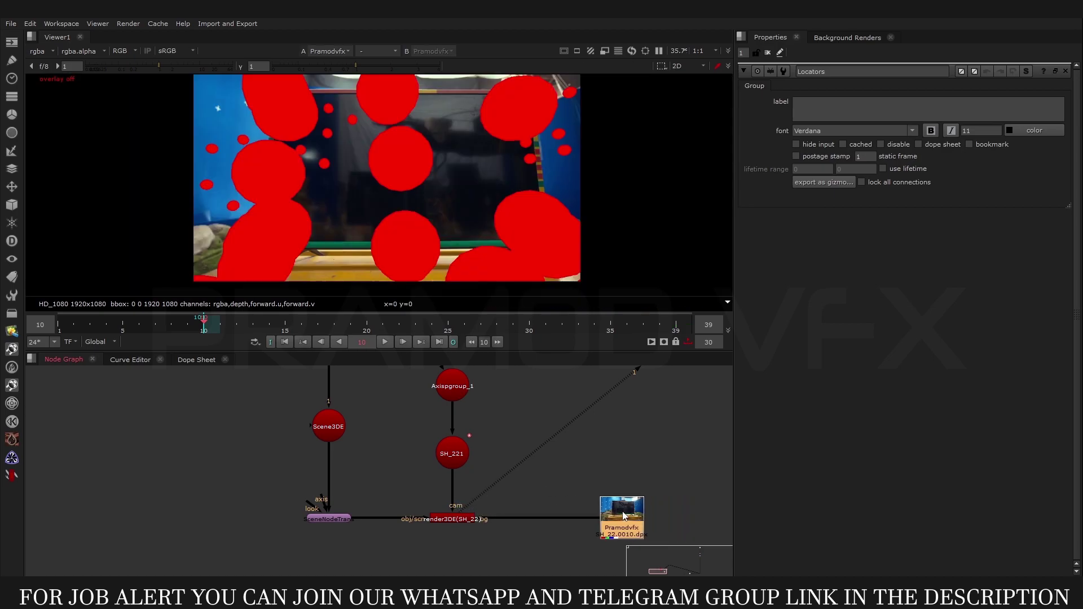
scroll(474, 206, "down", 2)
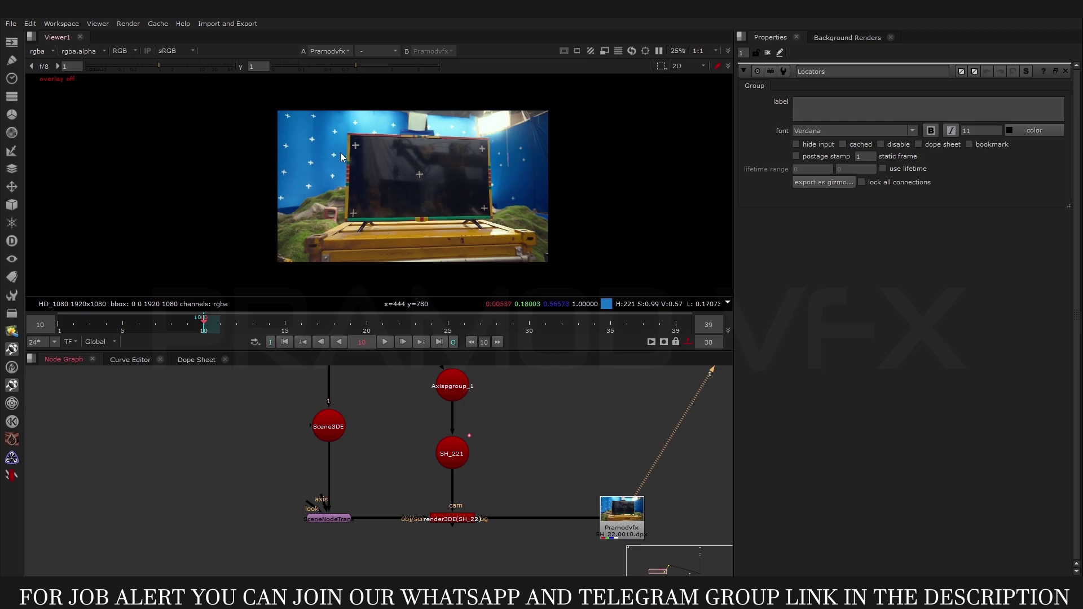
key("o")
scroll(455, 522, "up", 4)
left_click(458, 525)
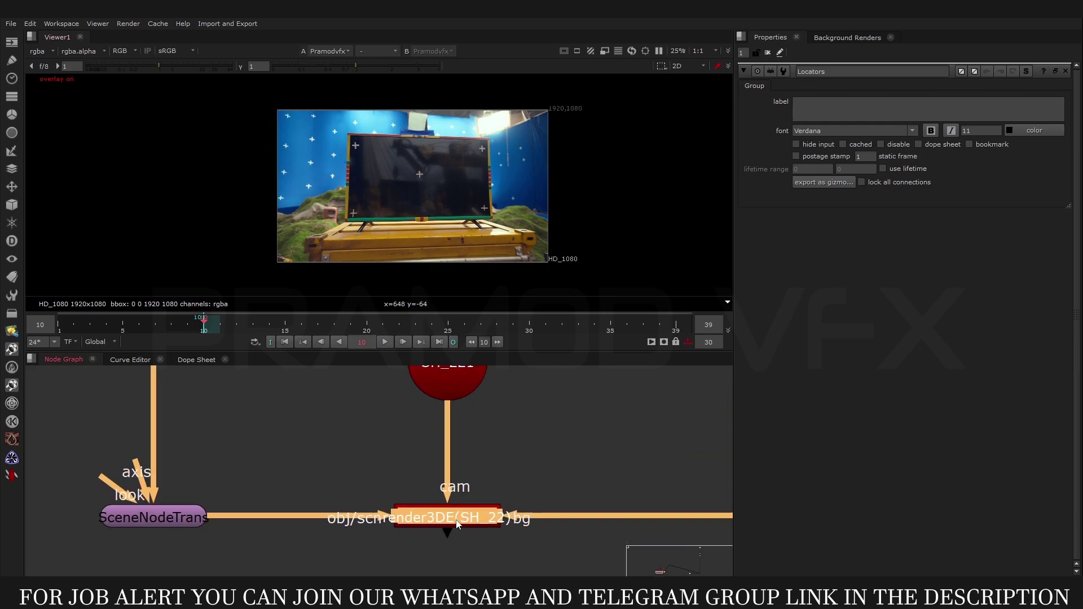
key("1")
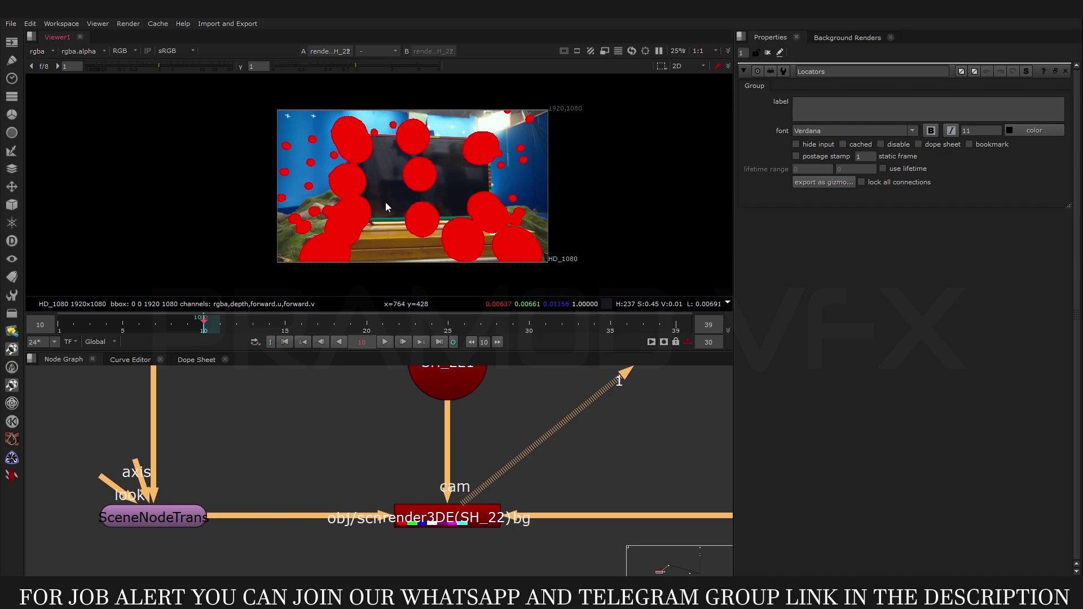
key("Tab")
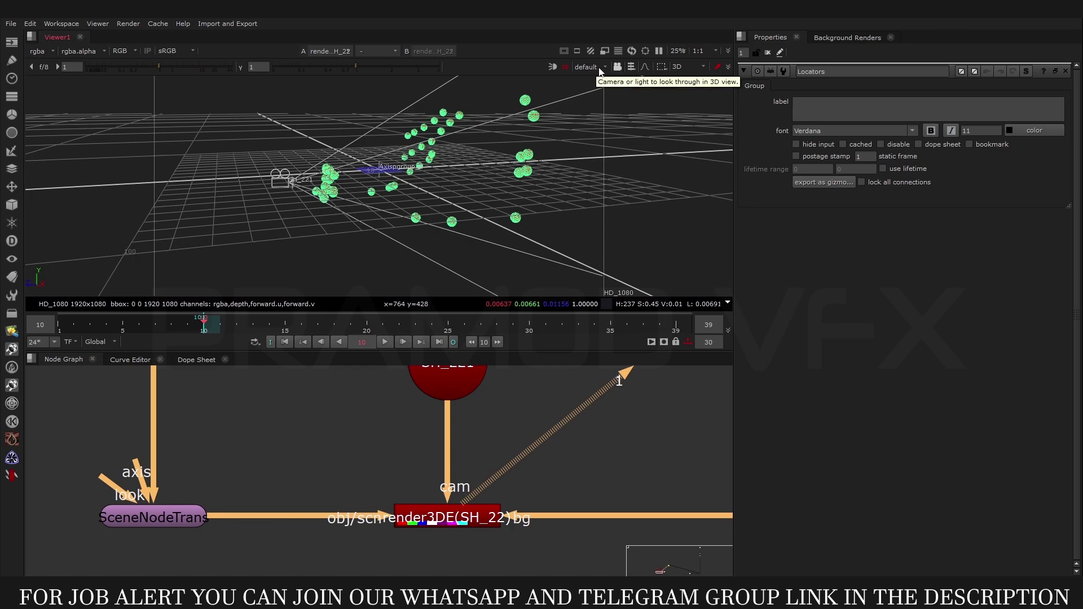
Step: Choose SH_221 from the viewer camera list and lock the 3D view to it
left_click(601, 71)
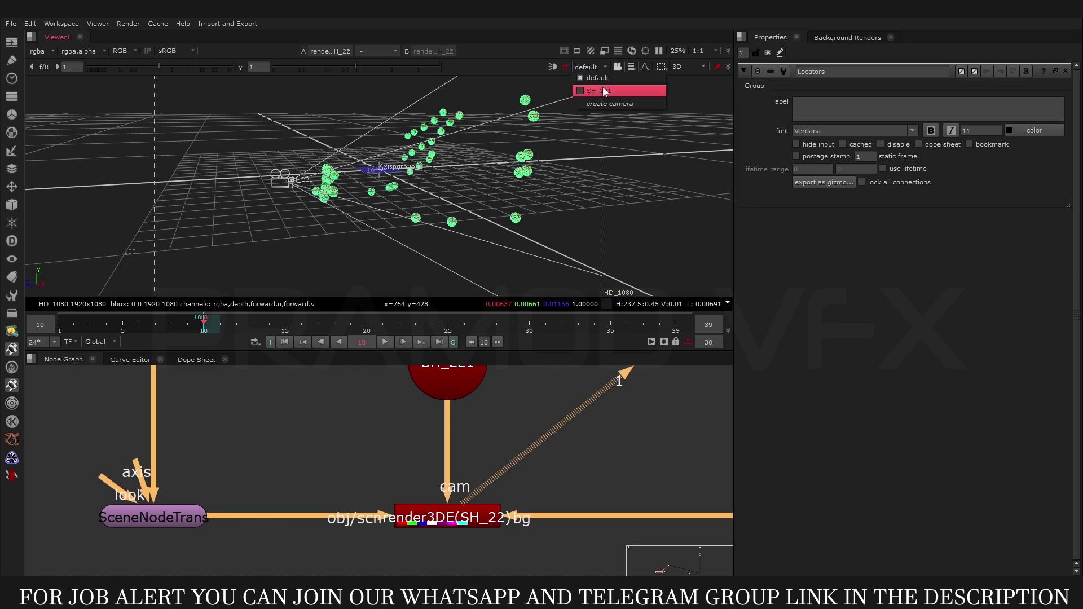
left_click(602, 91)
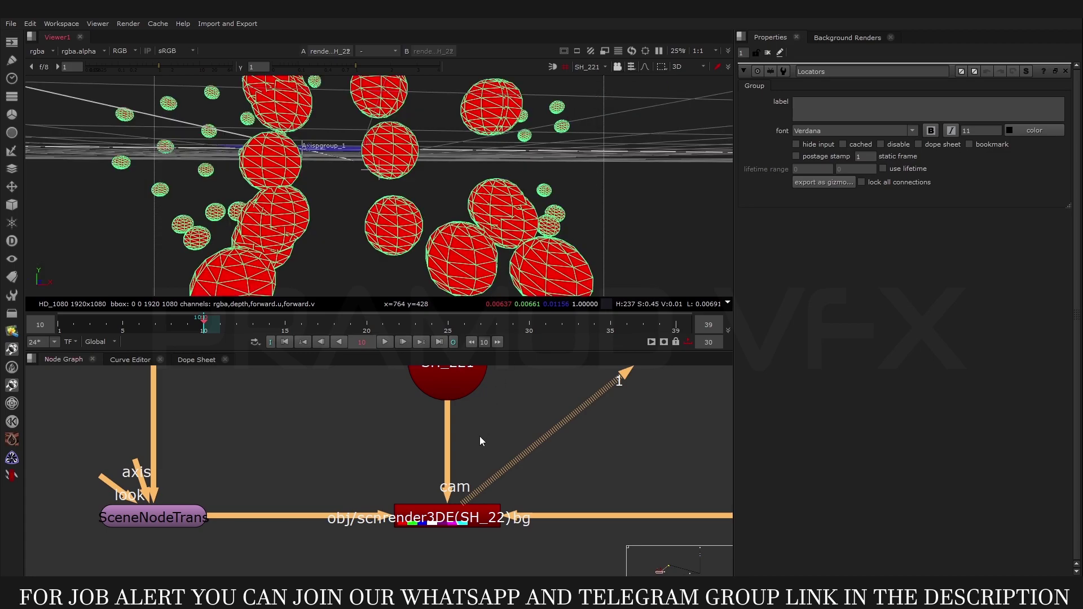
scroll(433, 433, "up", 2)
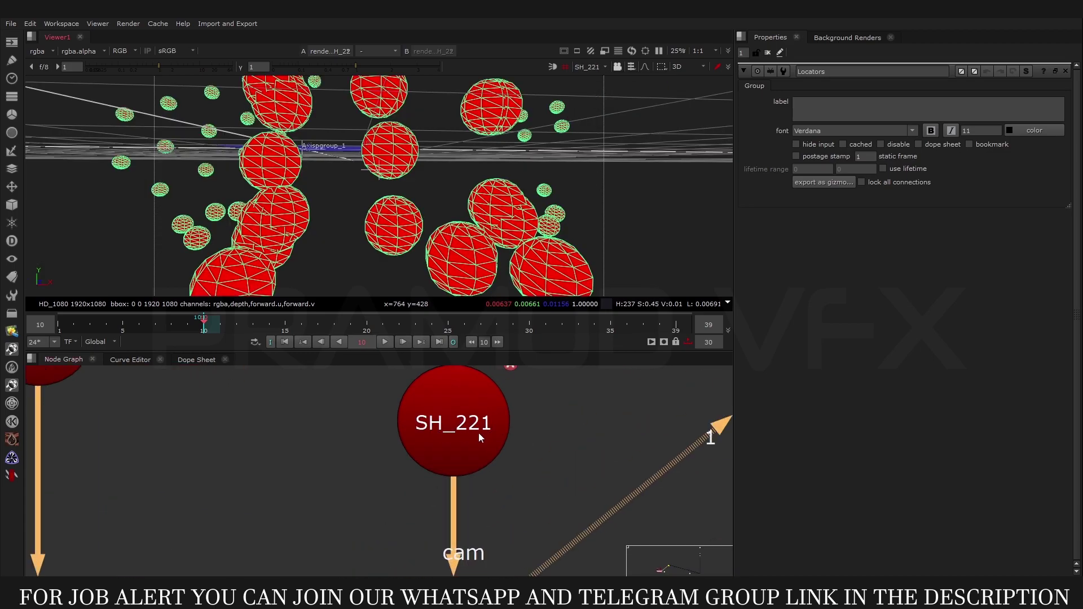
left_click(600, 72)
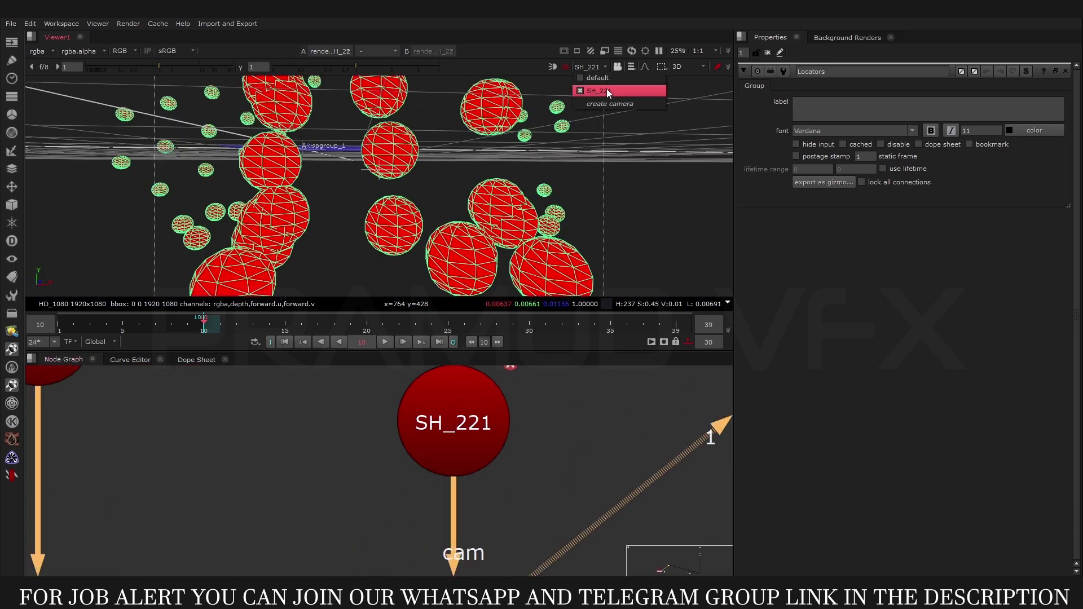
left_click(609, 91)
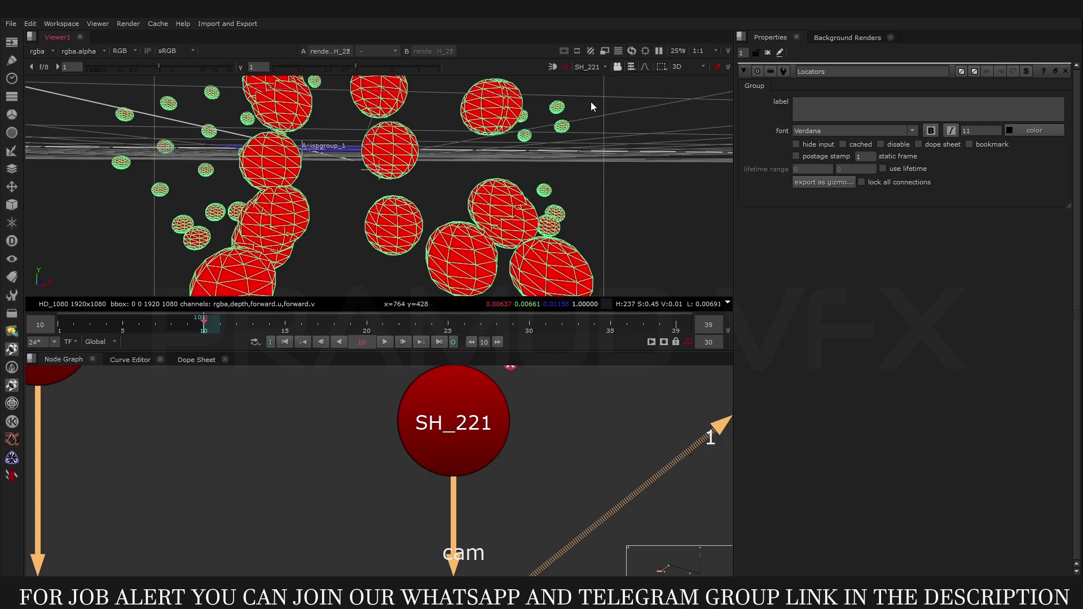
left_click(618, 67)
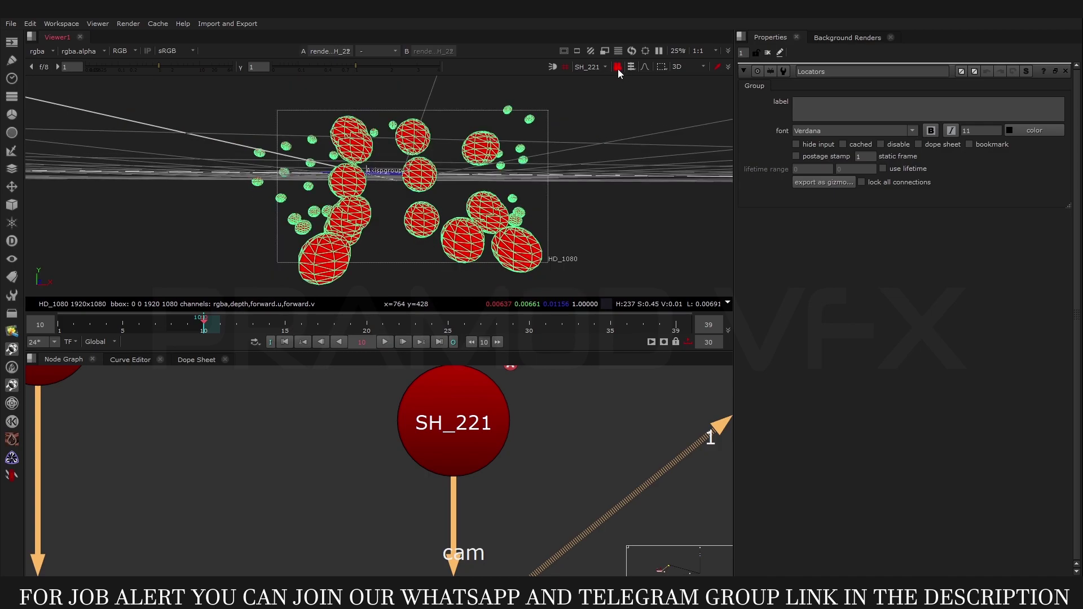
scroll(416, 482, "down", 5)
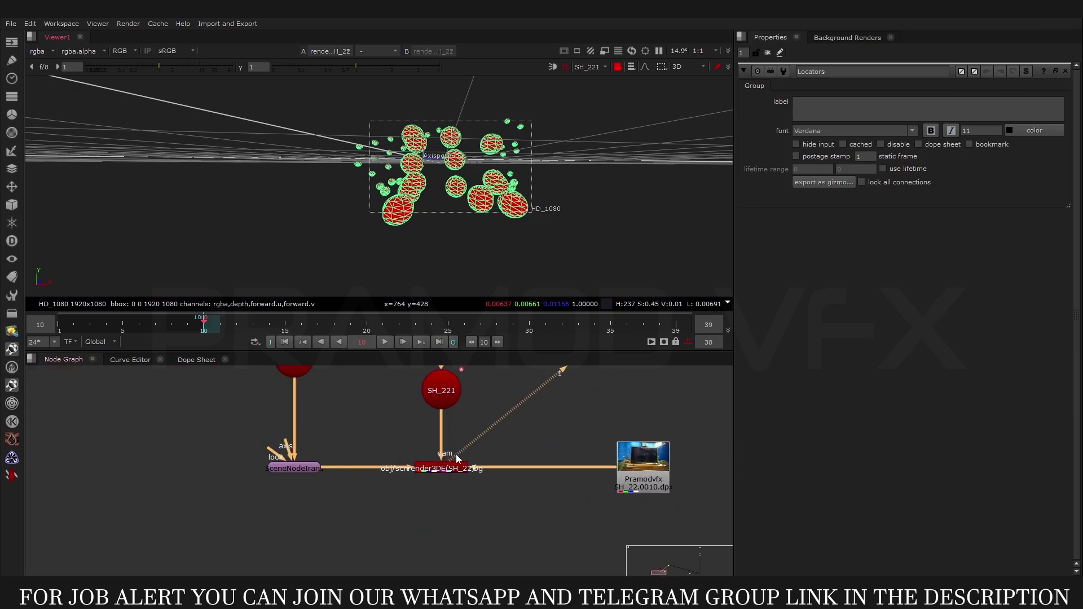
Step: Wipe the render3DE locator render against the Pramodvfx plate in the 3D viewer
left_click(643, 460)
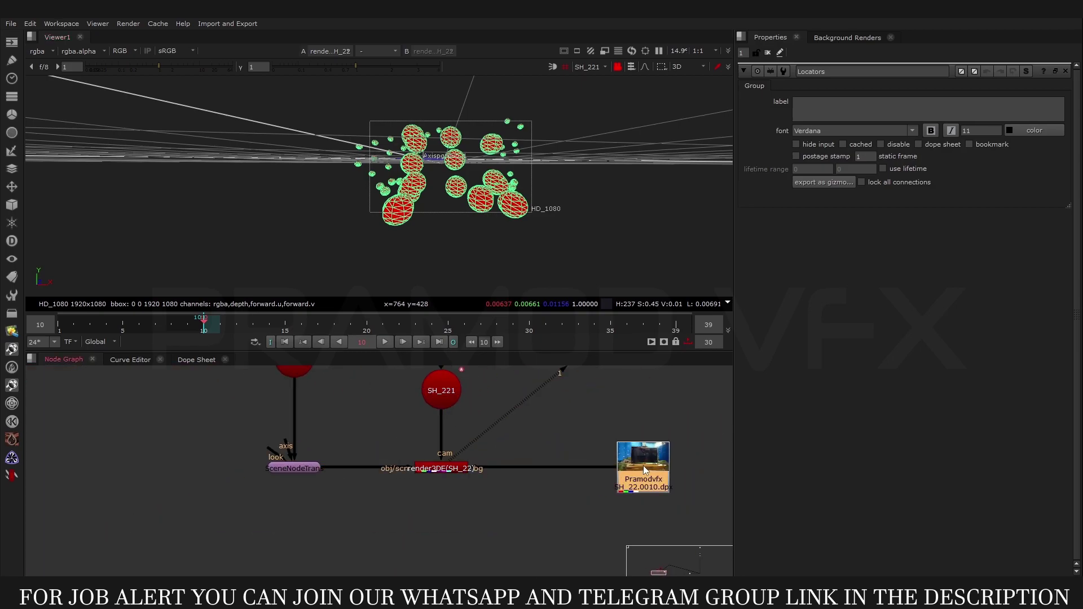
key("2")
key("1")
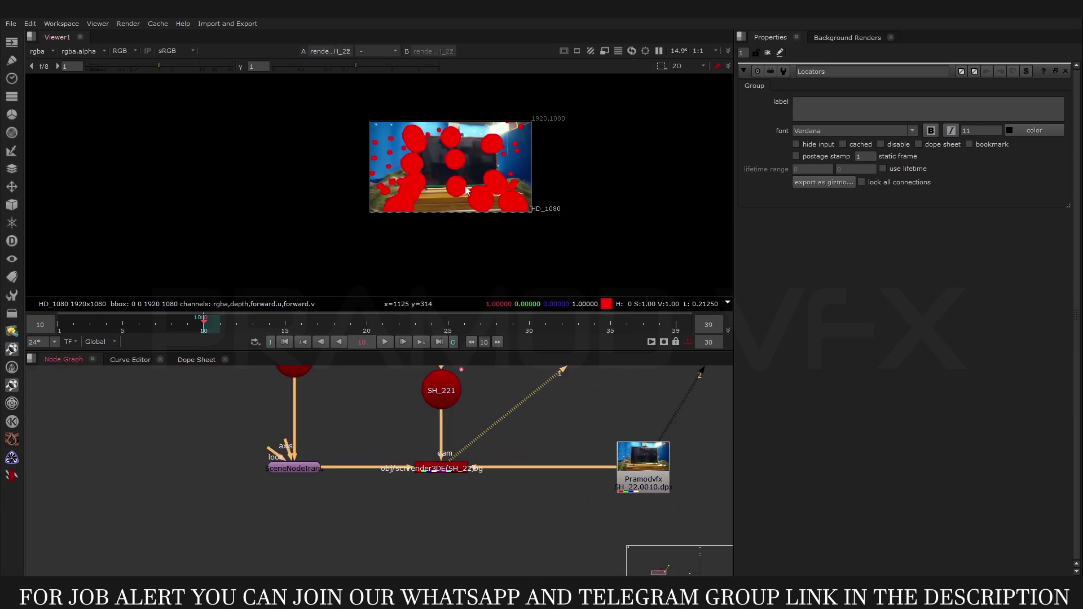
key("w")
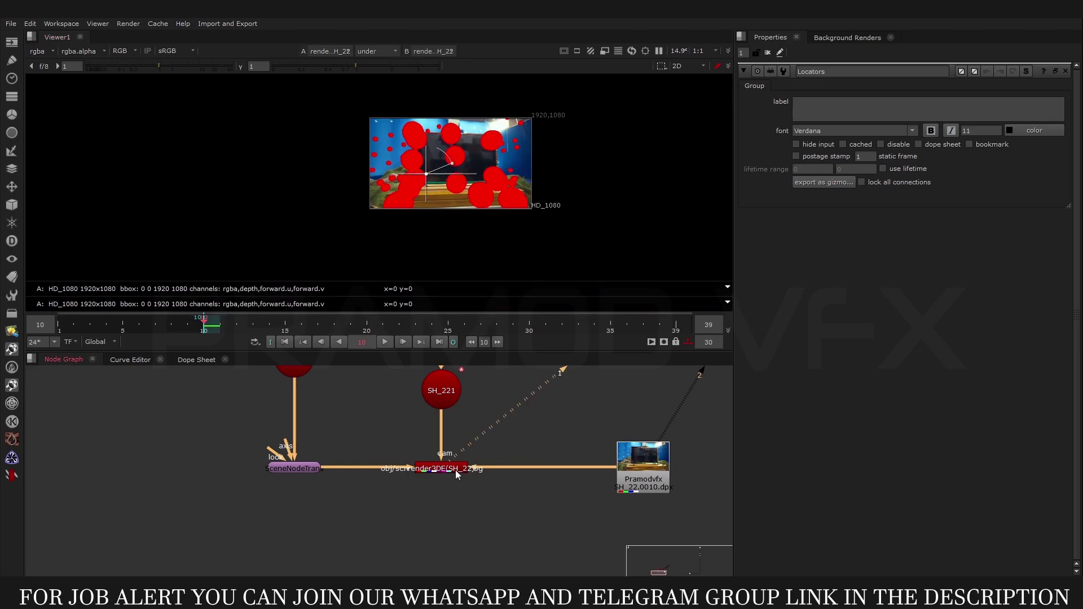
key("Tab")
Step: Sweep the wipe across the spheres to check alignment, then disable wipe and unlock SH_221
left_click_drag(426, 175, 450, 170)
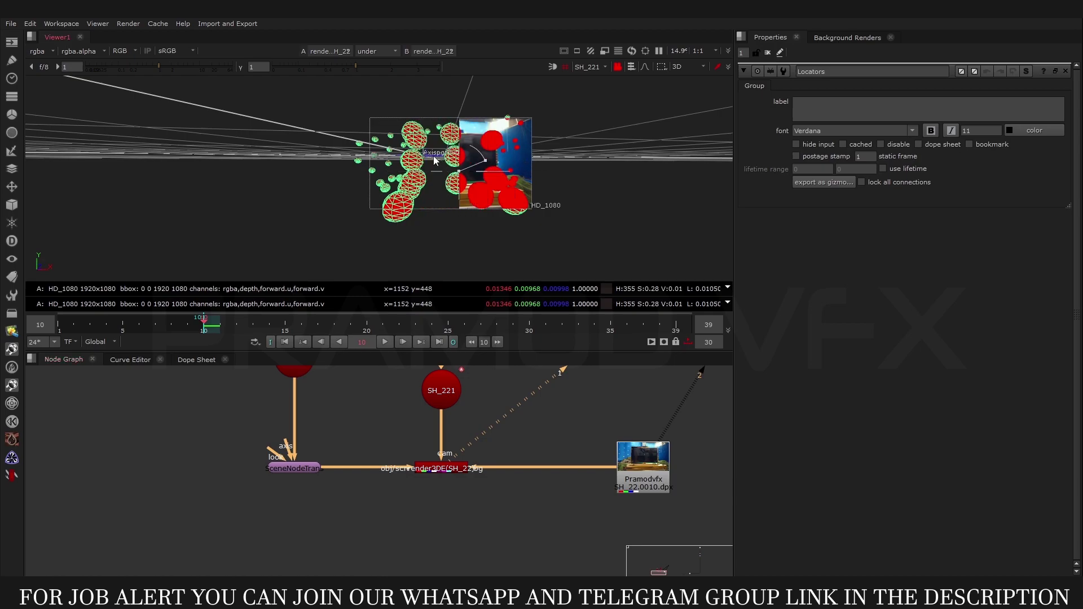
scroll(450, 170, "up", 3)
mouse_move(477, 184)
left_mouse_down()
mouse_move(484, 176)
mouse_move(400, 184)
mouse_move(379, 199)
left_mouse_up()
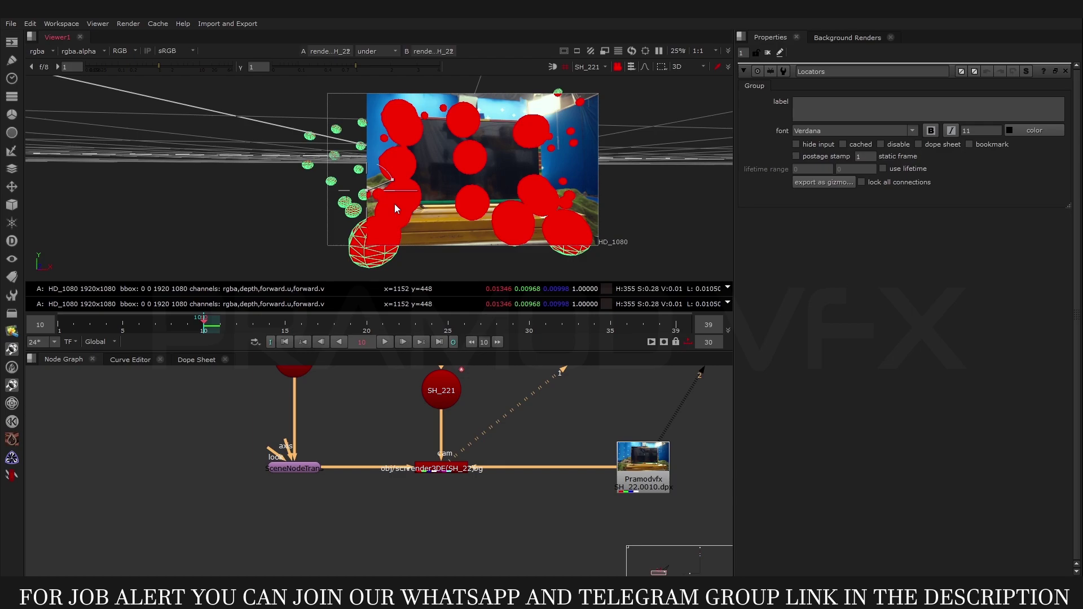
key("w")
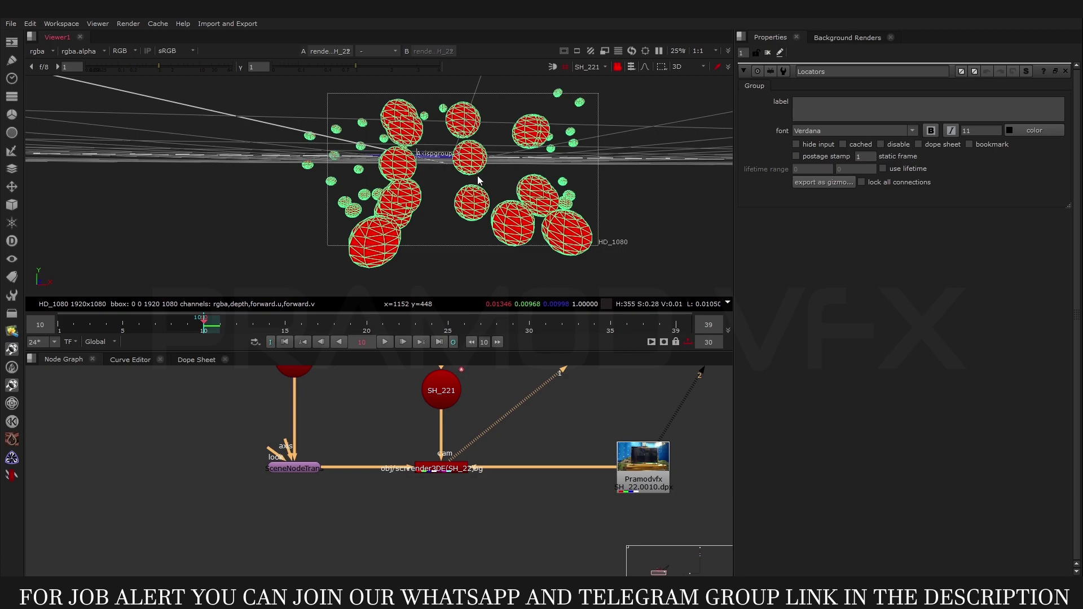
left_click(617, 67)
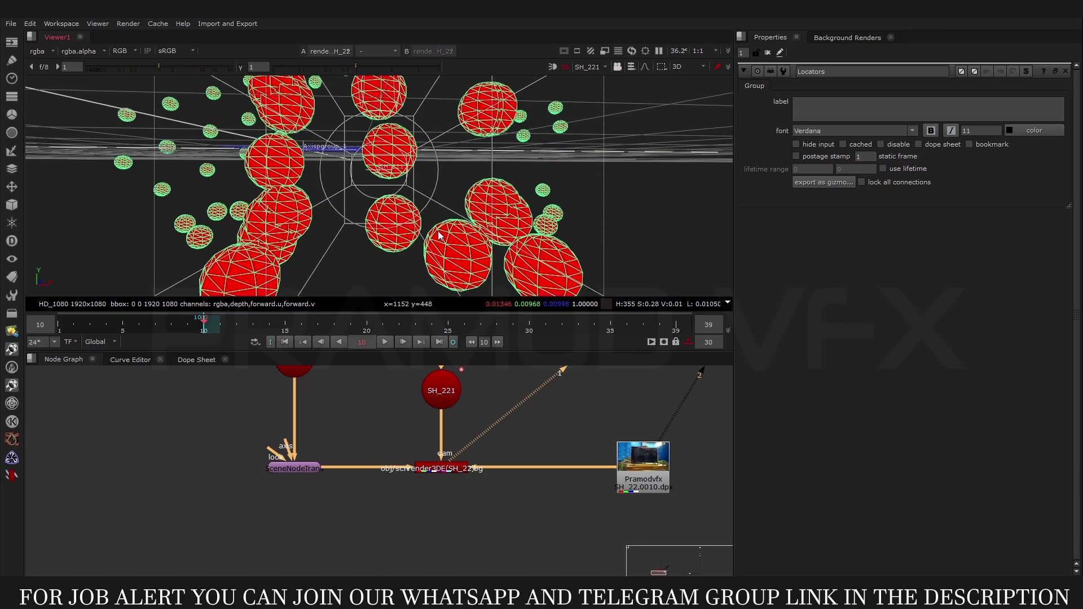
Step: Zoom out and orbit the scene, then view the Pramodvfx plate and sample pixels over the TV screen
scroll(441, 208, "down", 4)
scroll(443, 214, "down", 4)
scroll(443, 215, "down", 3)
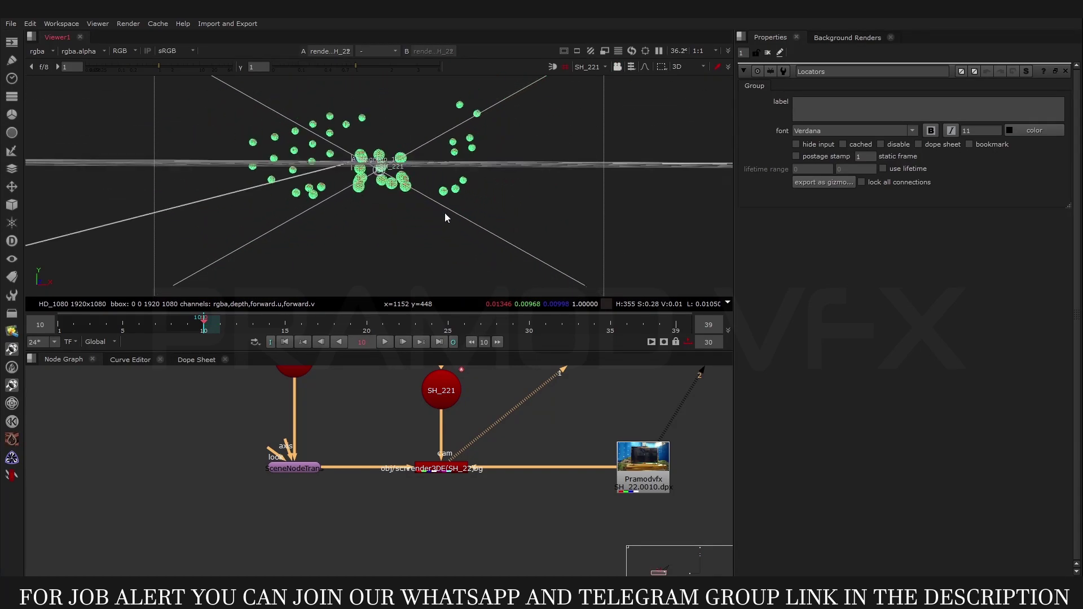
mouse_move(496, 226)
left_mouse_down()
mouse_move(467, 247)
mouse_move(435, 233)
left_mouse_up()
left_click(643, 457)
key("1")
left_click_drag(286, 119, 511, 258)
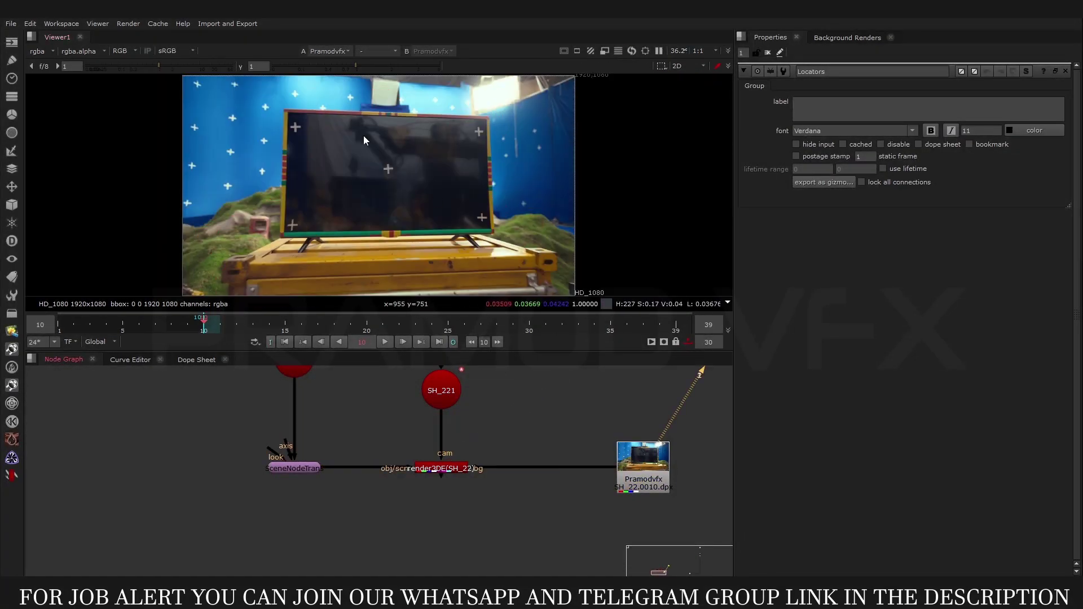
key("Tab")
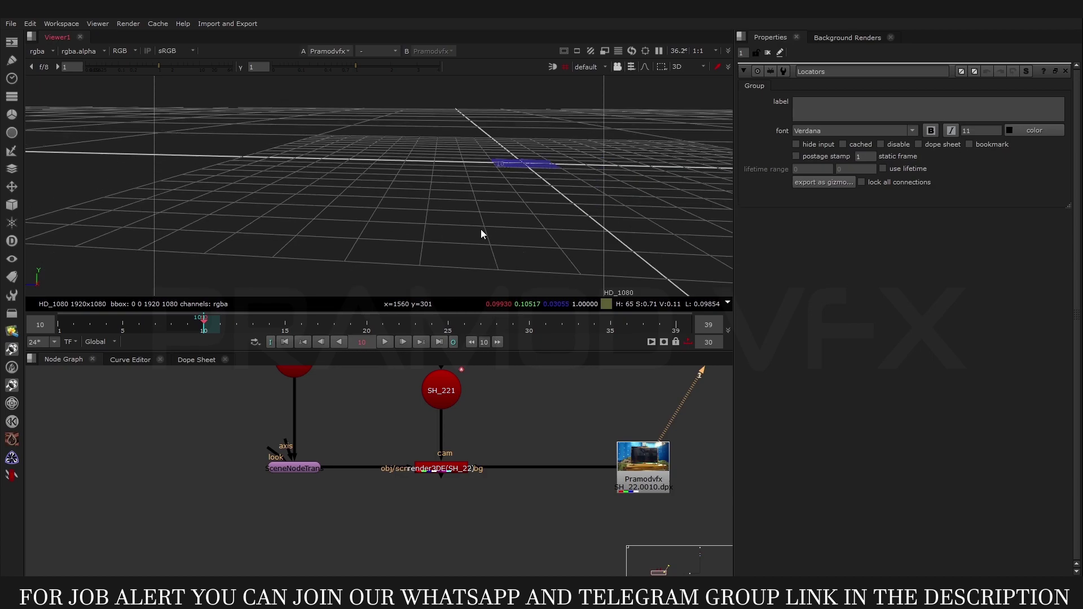
Step: View render3DE's 3D scene and orbit in close around the tracked camera's point cloud
left_click(459, 466)
key("1")
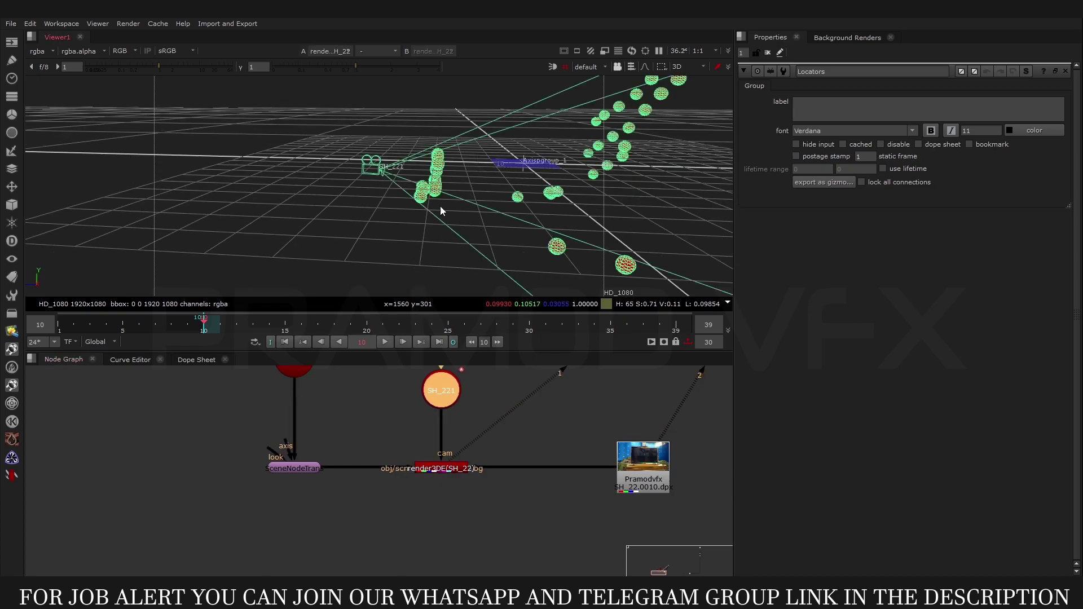
left_click_drag(430, 224, 442, 209)
left_click_drag(510, 198, 526, 143)
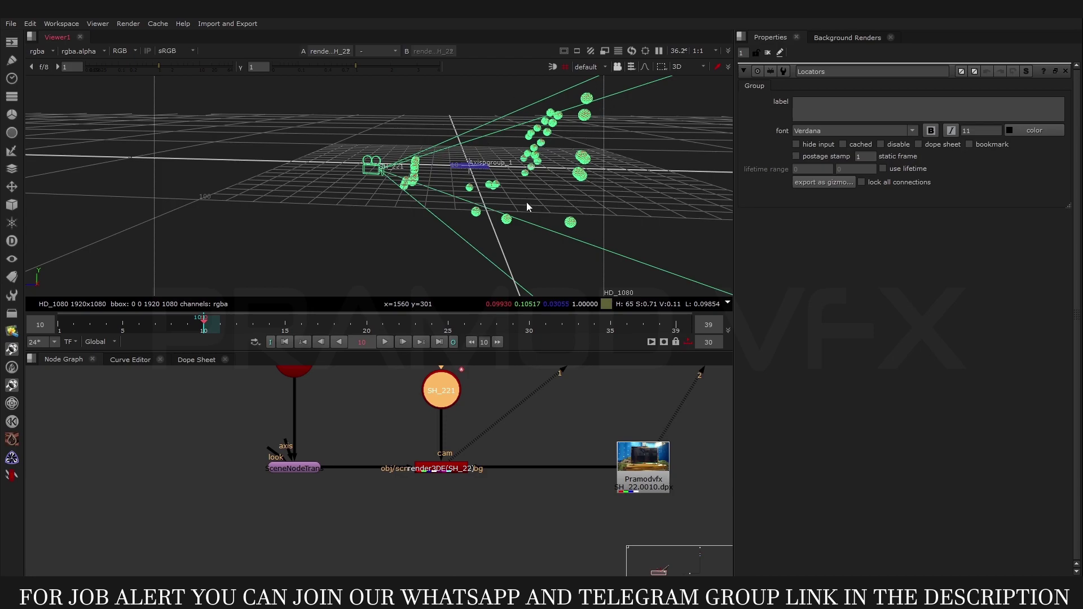
left_click_drag(412, 184, 450, 187)
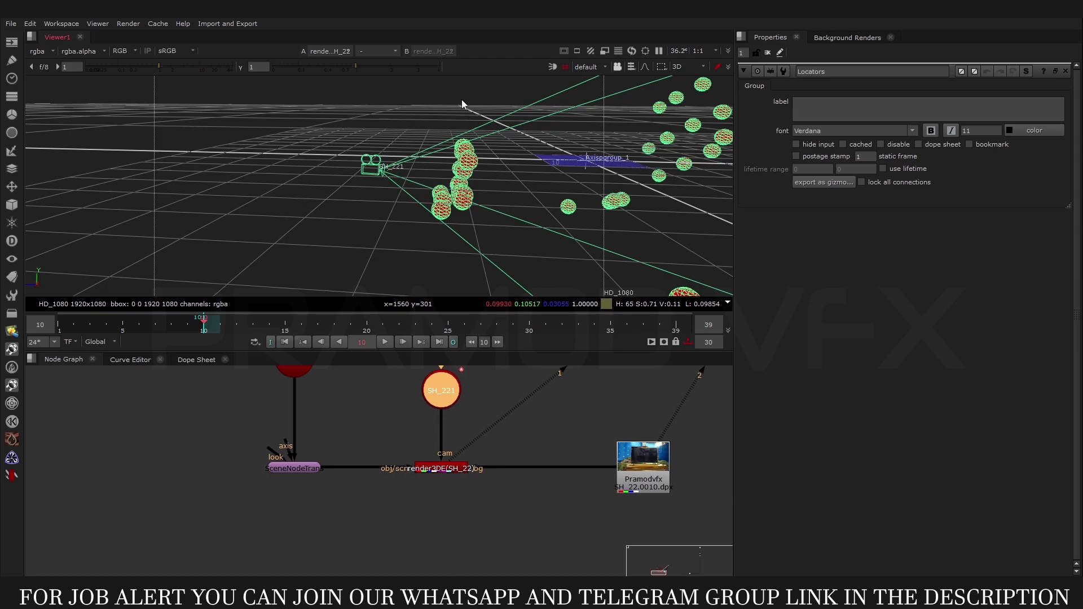
Step: Switch briefly to the TV plate, then return the viewer to render3DE's 3D locators
left_click(611, 484)
key("1")
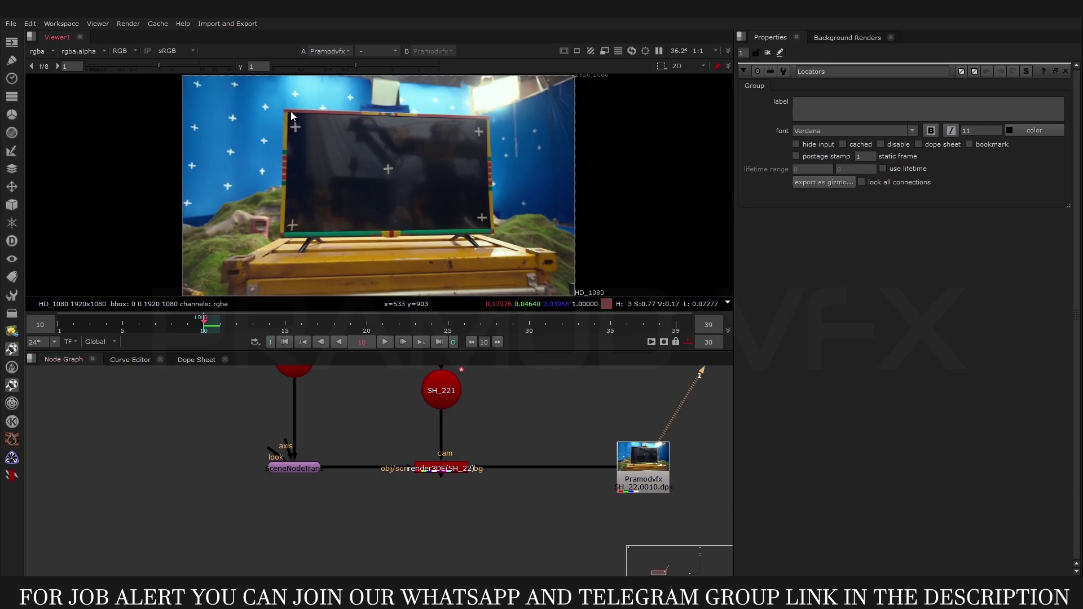
key("Tab")
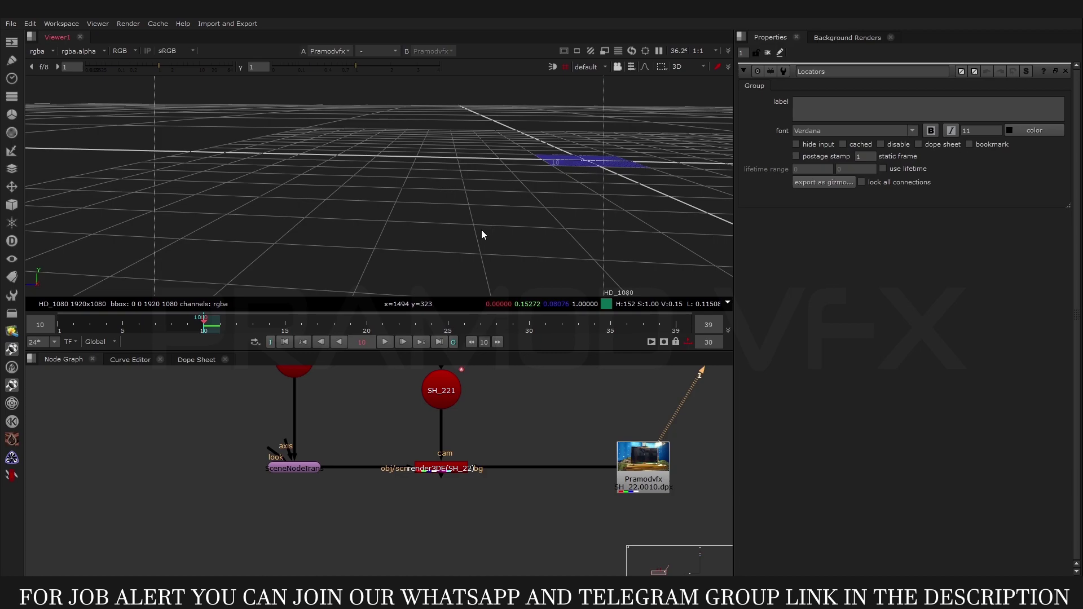
left_click(464, 468)
key("1")
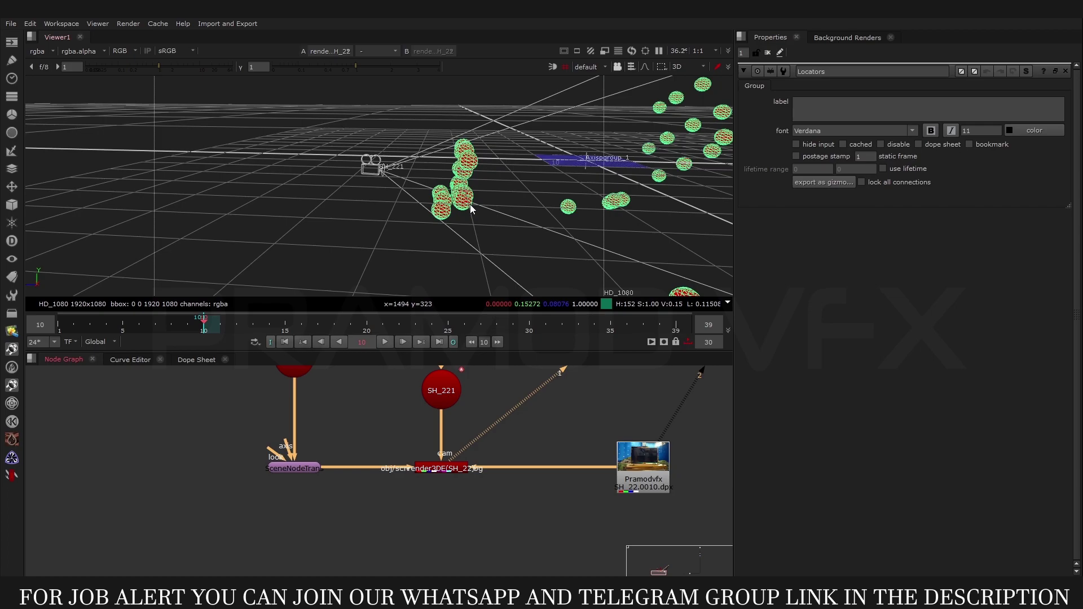
Step: Lock the 3D view to the SH_221 camera and deselect all nodes
left_click(597, 68)
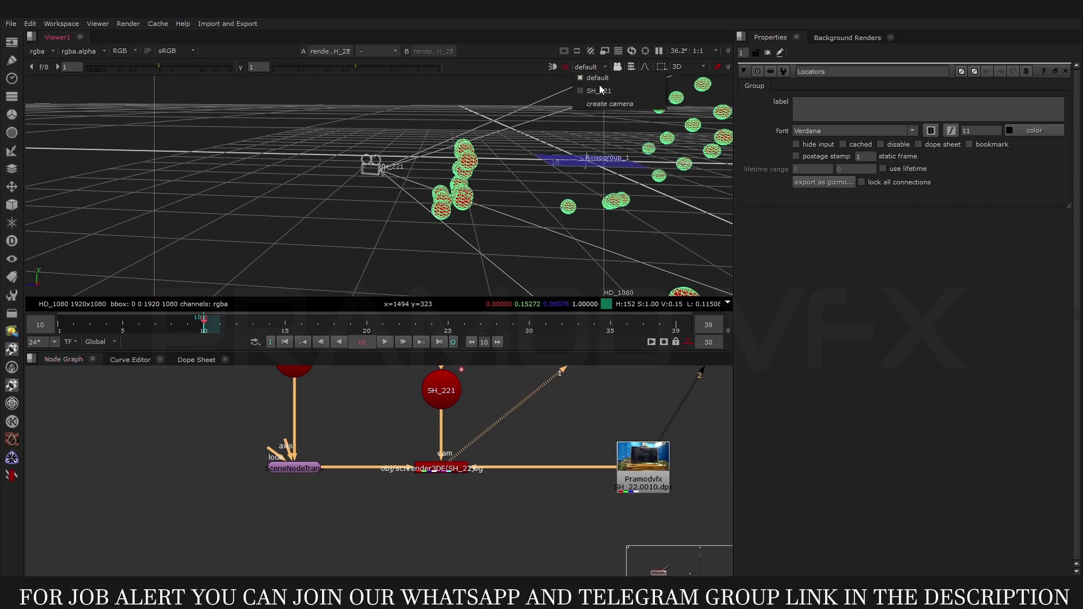
left_click(581, 92)
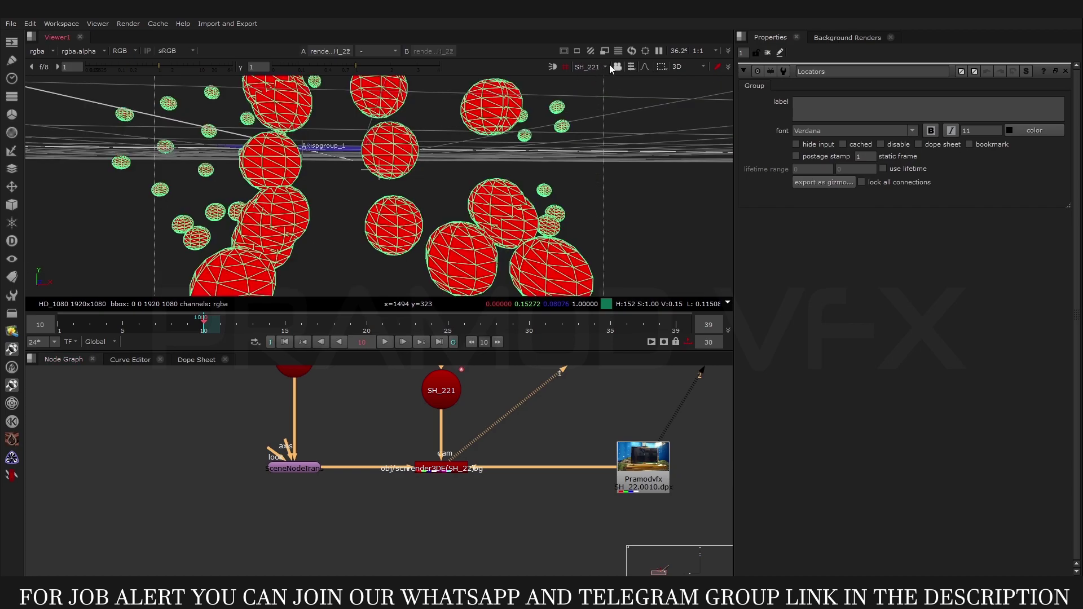
left_click(616, 66)
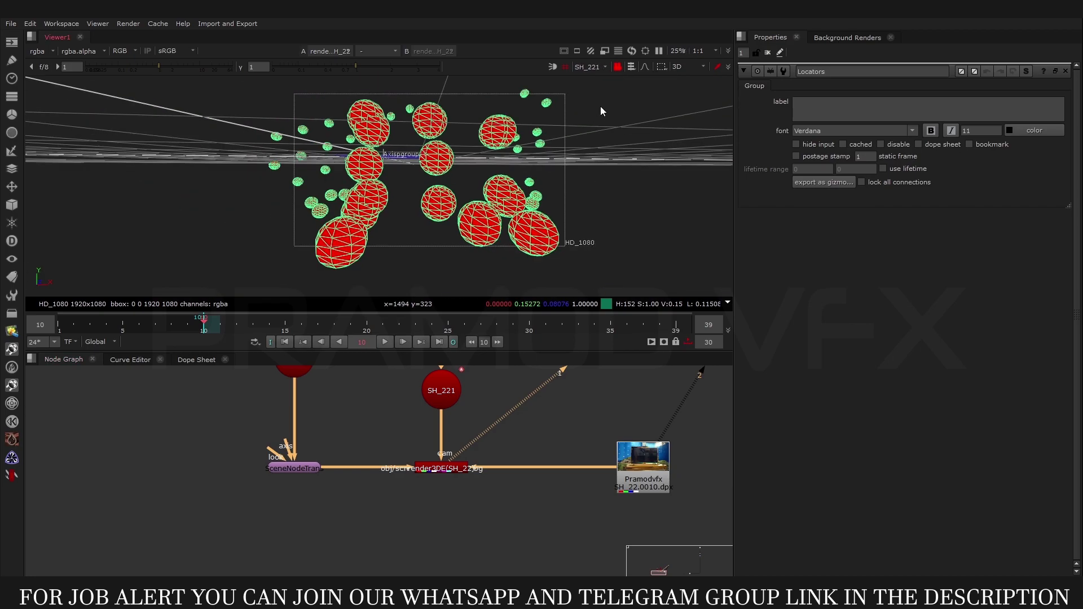
left_click(432, 169)
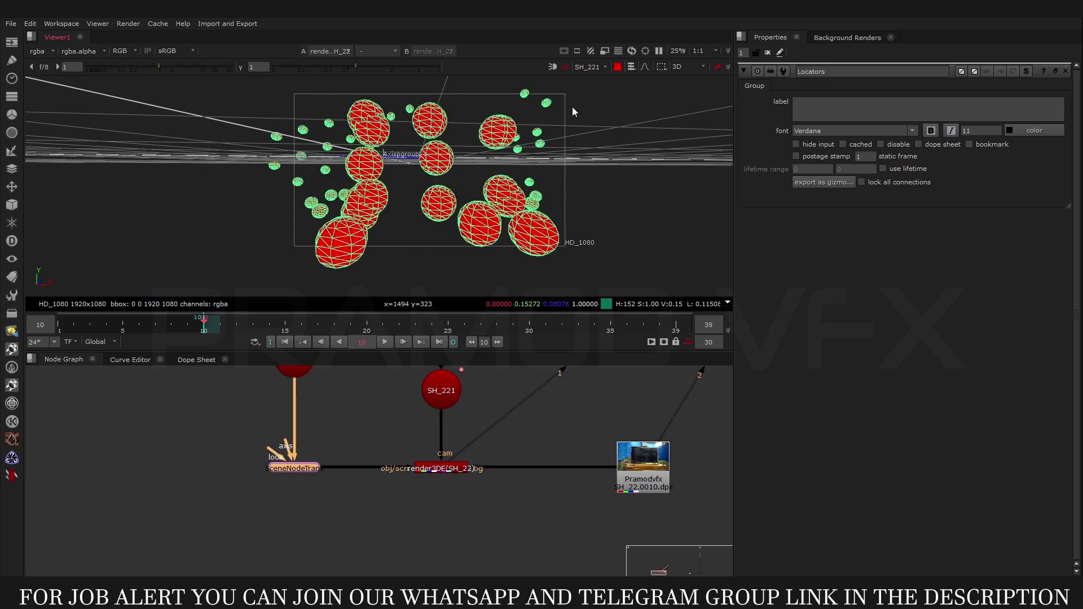
Step: Switch to vertex selection and marquee-select the central track-point sphere on the TV screen
left_click(632, 68)
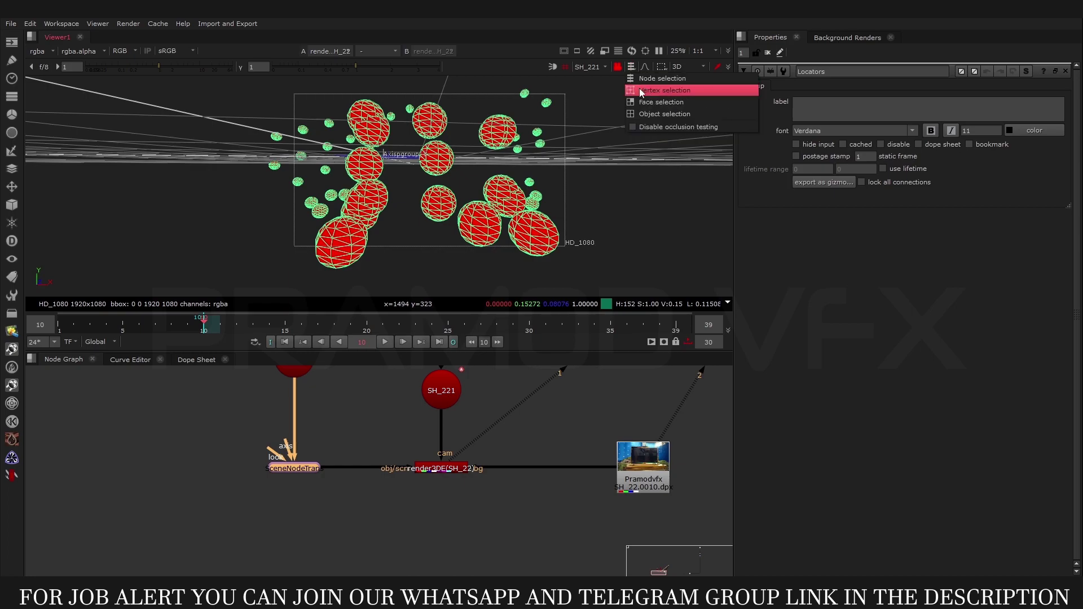
left_click(655, 92)
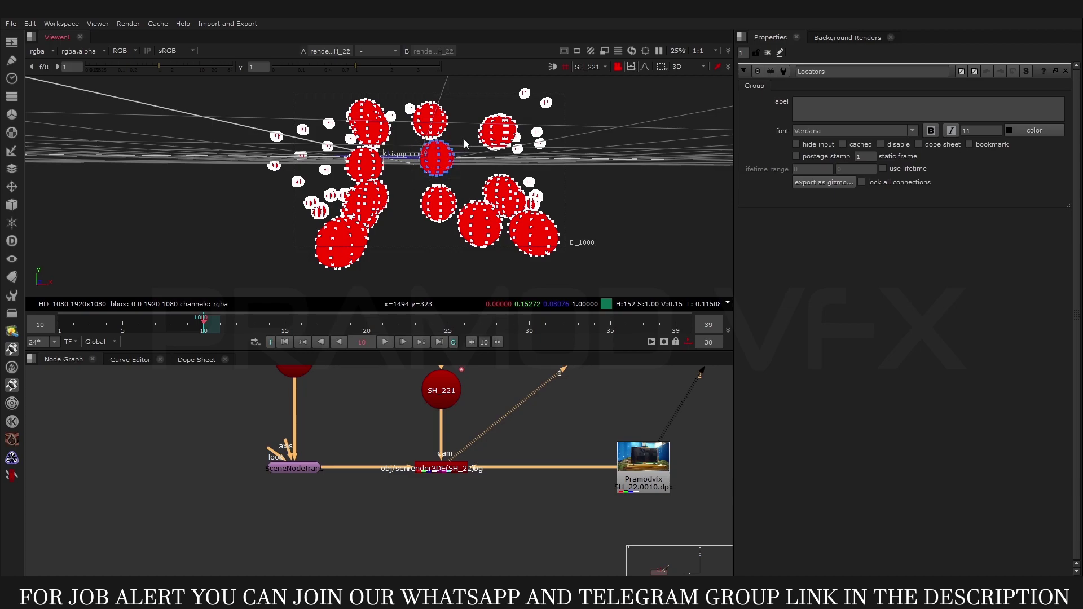
left_click_drag(474, 104, 502, 144)
left_click_drag(471, 104, 534, 164)
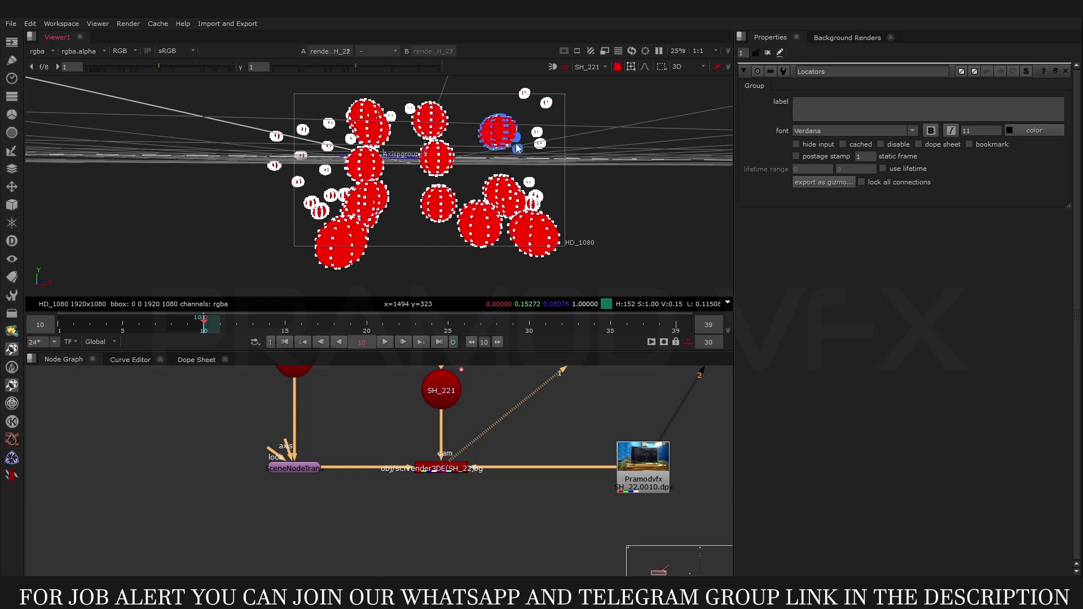
left_click(466, 165)
left_click_drag(464, 141, 411, 189)
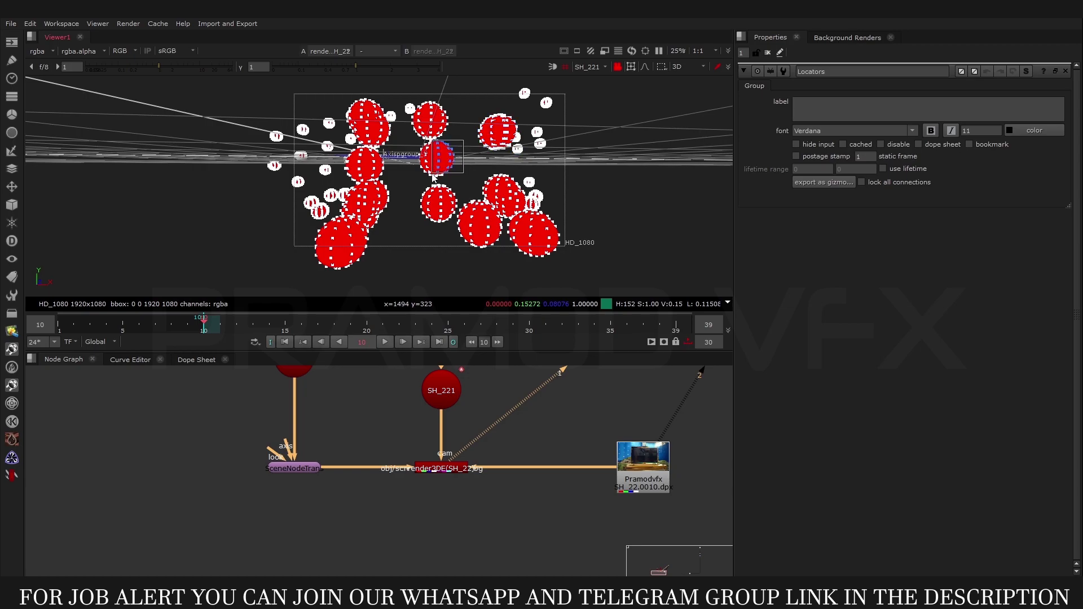
Step: Zoom and orbit the scene, then select two more track-point spheres on the screen
scroll(567, 159, "up", 2)
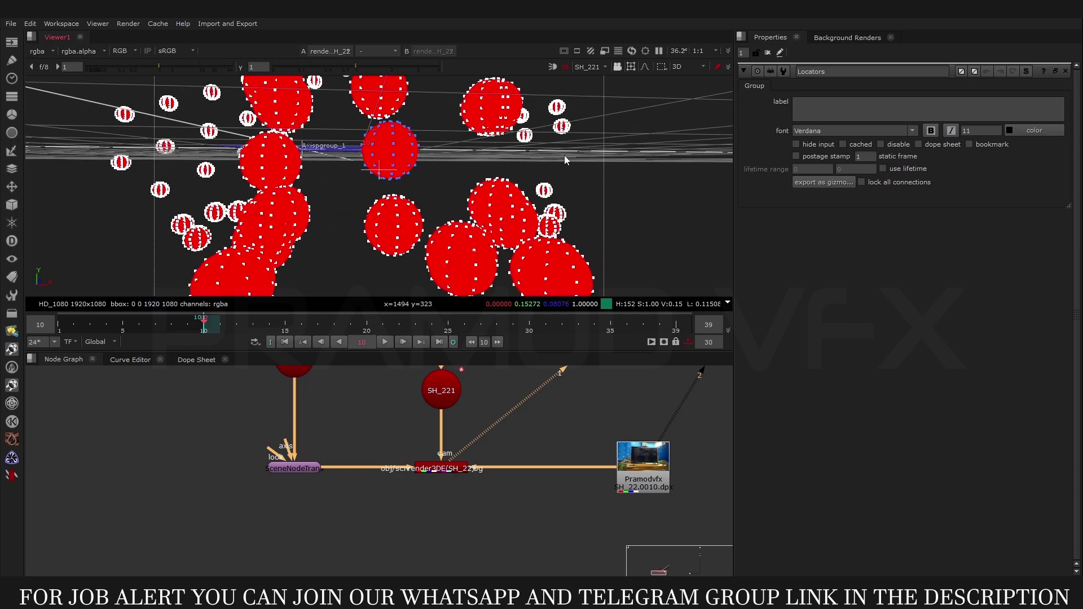
scroll(462, 158, "down", 2)
scroll(460, 167, "down", 1)
scroll(457, 181, "down", 2)
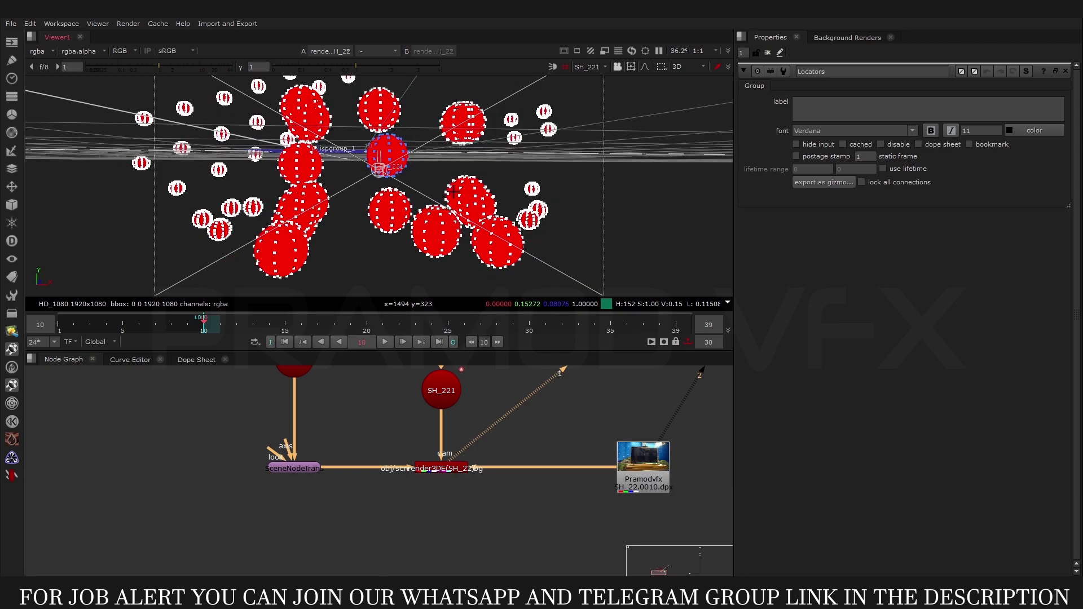
scroll(454, 192, "down", 2)
scroll(457, 194, "down", 2)
scroll(469, 240, "down", 1)
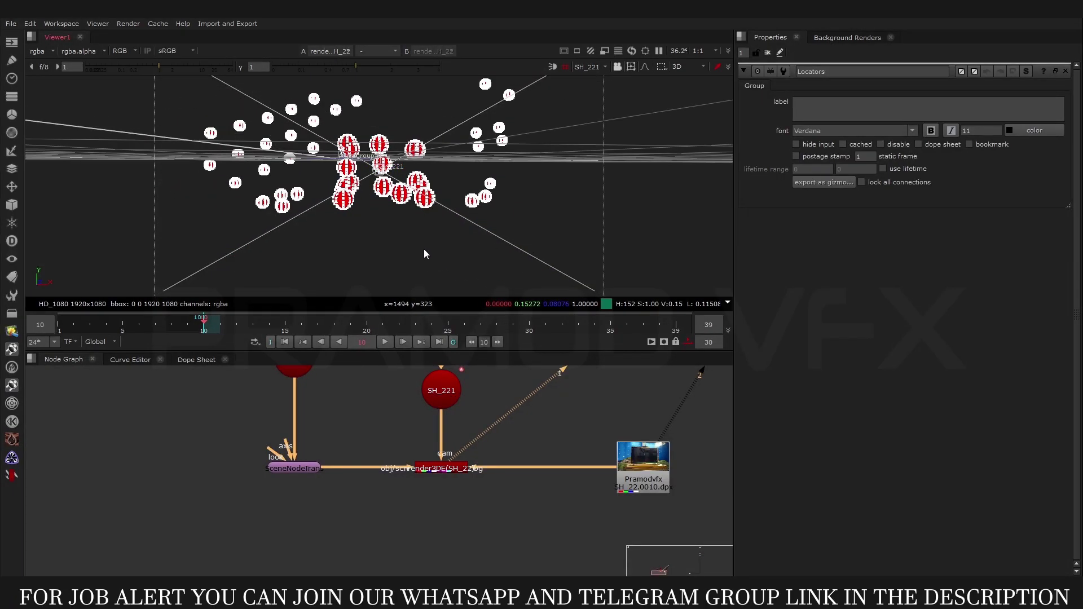
scroll(472, 242, "down", 1)
mouse_move(471, 243)
left_mouse_down()
mouse_move(278, 249)
mouse_move(687, 253)
left_mouse_up()
scroll(687, 253, "up", 2)
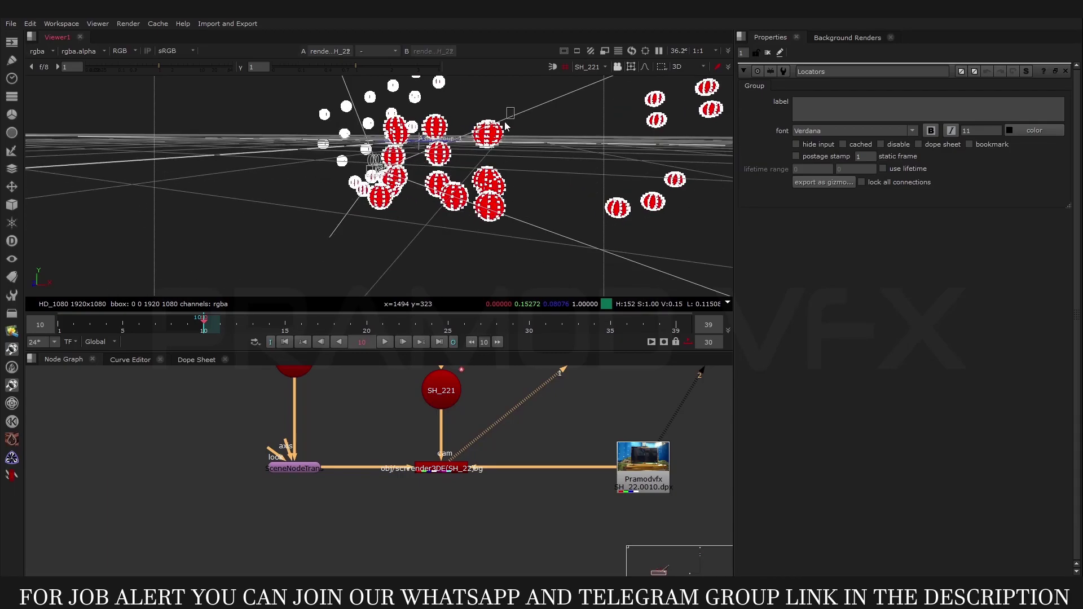
left_click(489, 133)
left_click(430, 162, "shift")
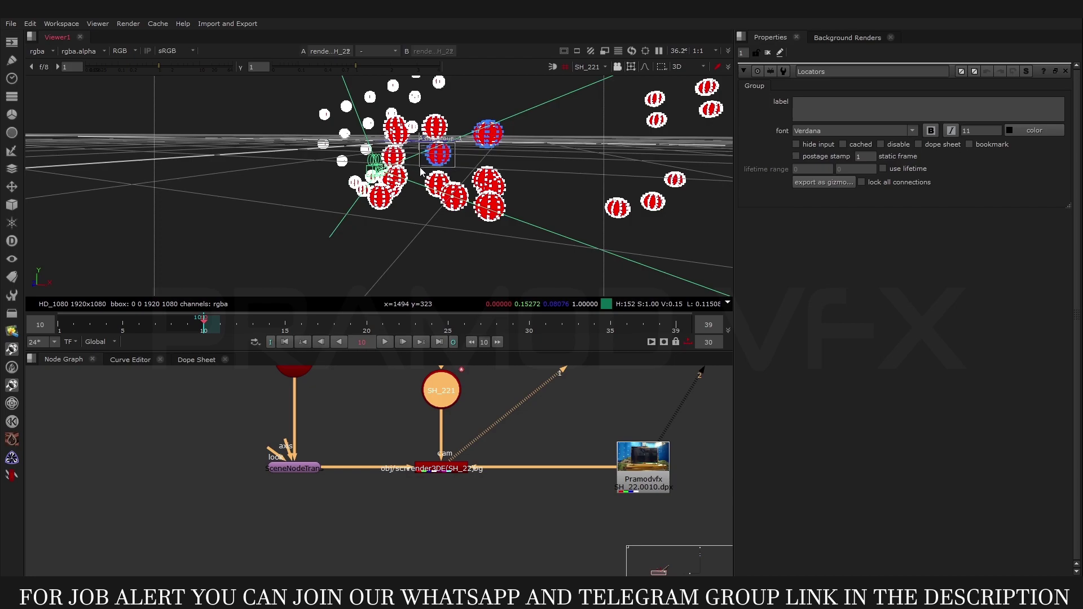
Step: Reframe around the selected points and add the upper-left sphere to the selection
scroll(436, 234, "down", 2)
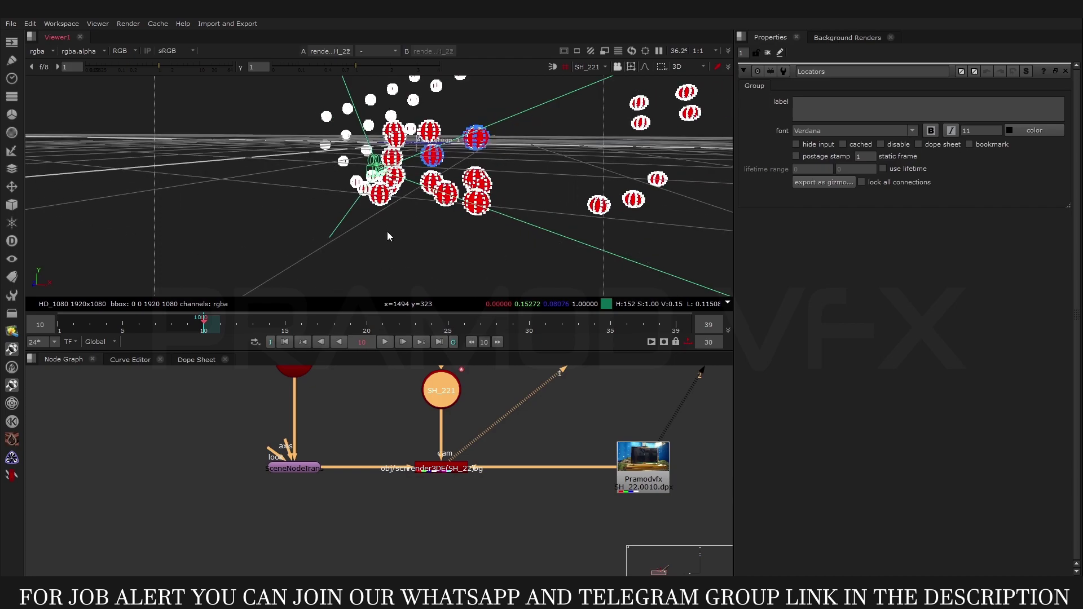
mouse_move(388, 236)
left_mouse_down()
mouse_move(356, 239)
mouse_move(387, 163)
left_mouse_up()
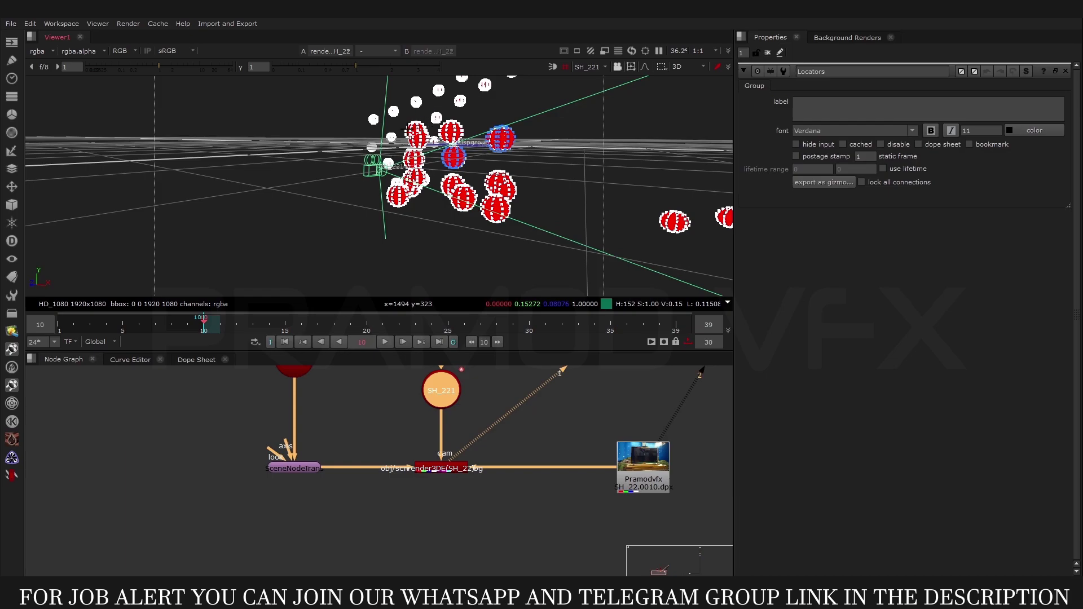
left_click_drag(412, 233, 556, 237)
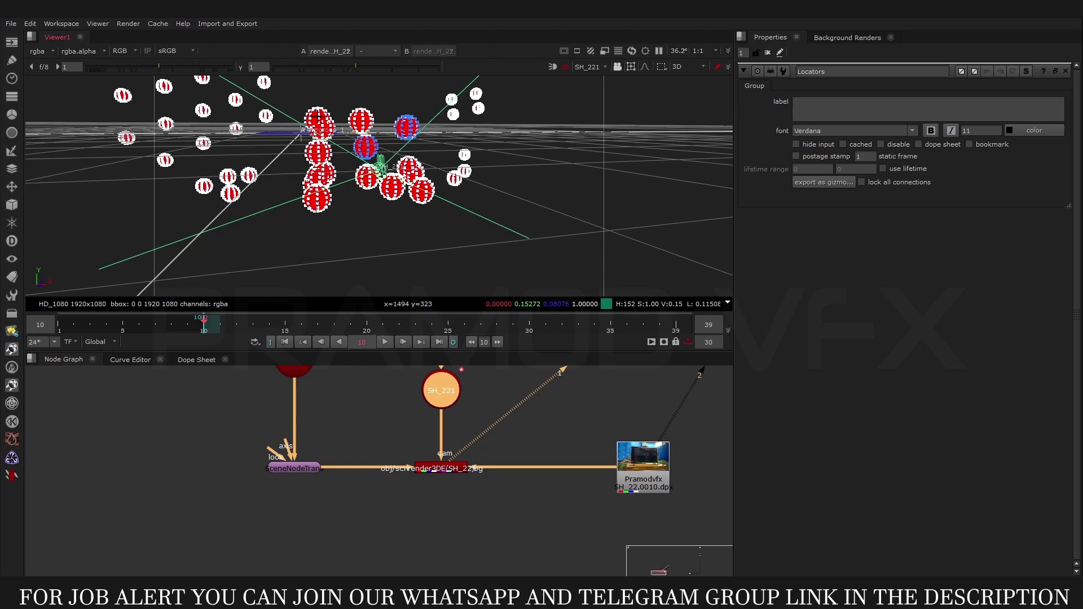
left_click_drag(301, 102, 341, 148)
Step: Add a Card node (Card1) below the existing nodes
left_click(485, 518)
key("Tab")
type("card")
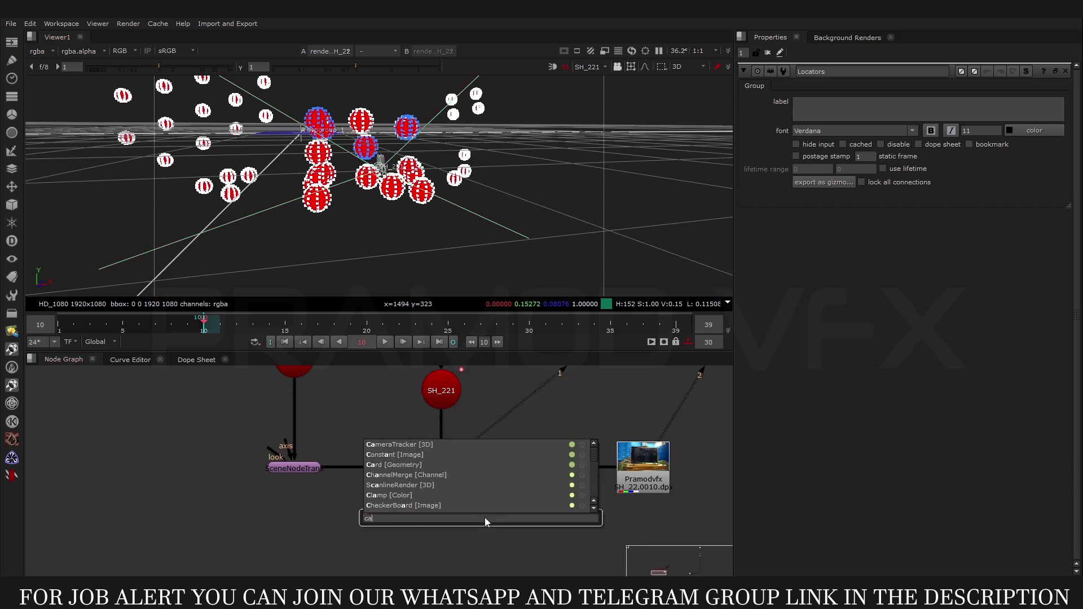
left_click(407, 446)
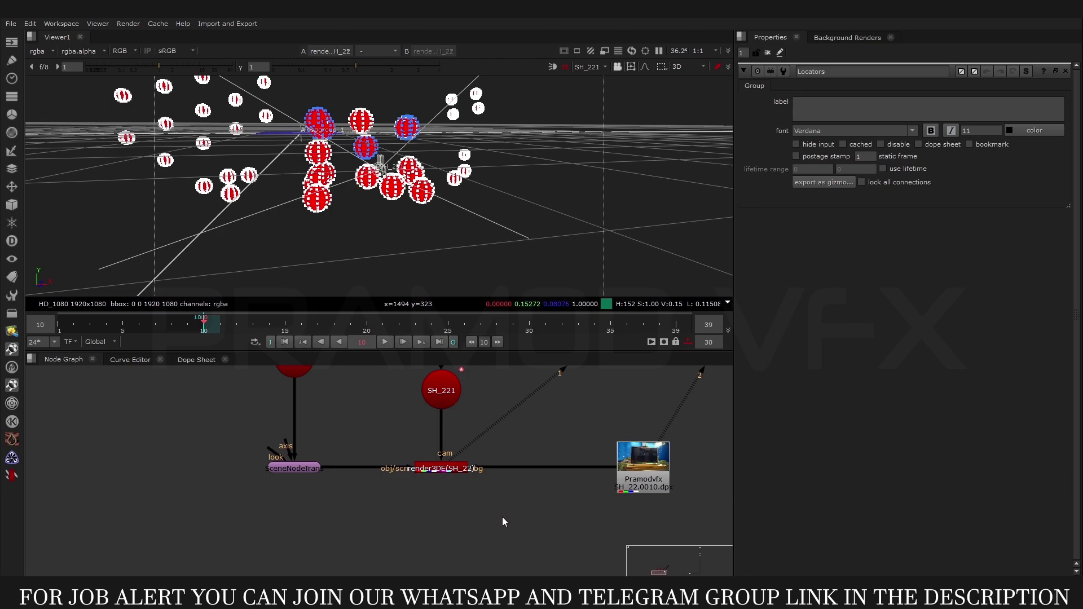
left_click_drag(502, 517, 492, 527)
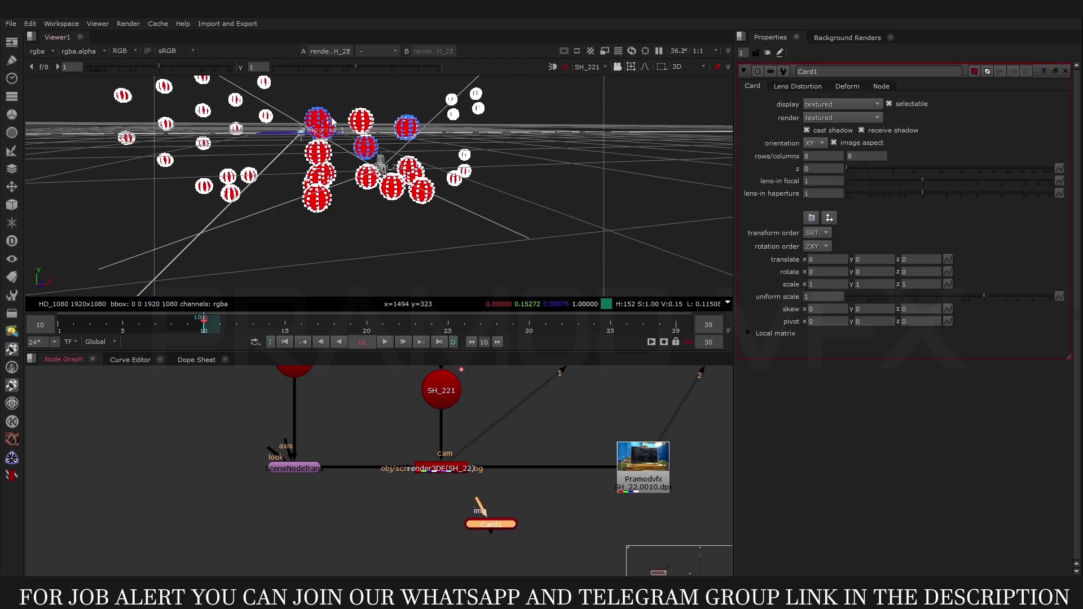
Step: Match Card1 to the selected points' position and orientation and enlarge its uniform scale
left_click(830, 218)
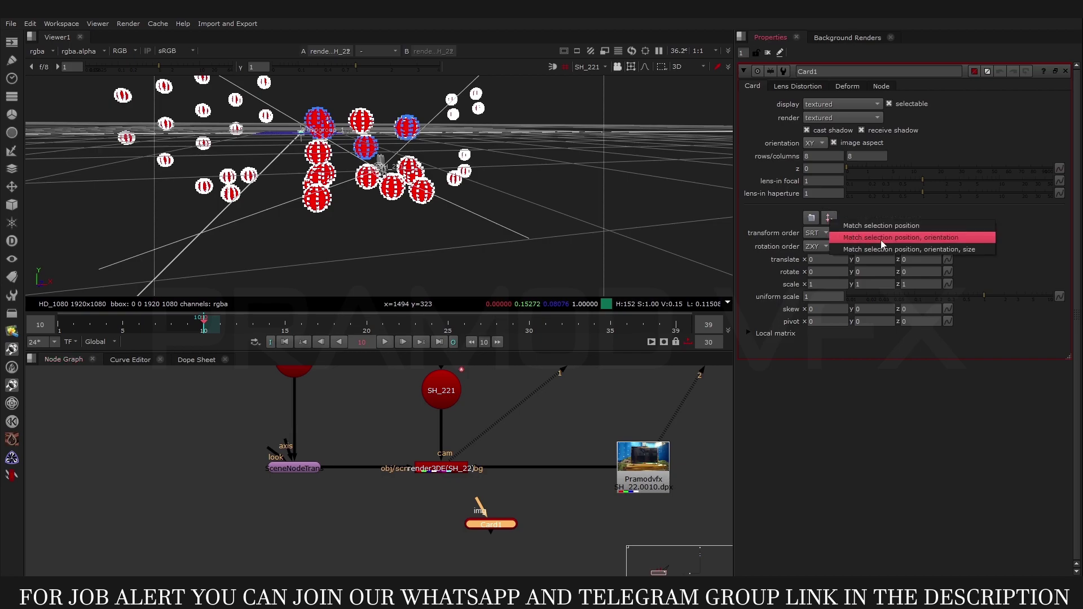
left_click(953, 239)
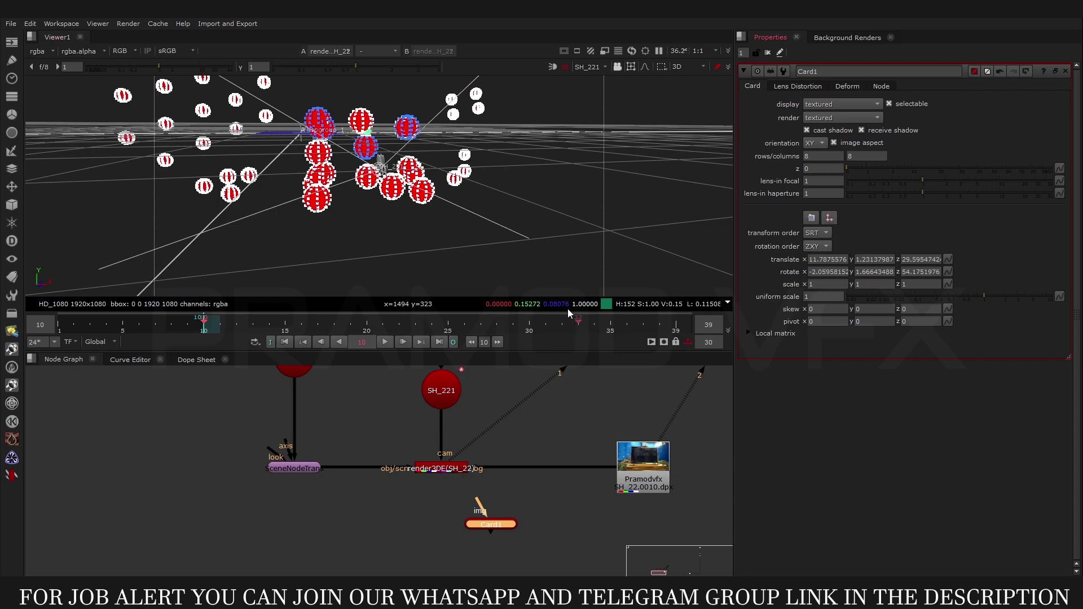
scroll(387, 124, "up", 4)
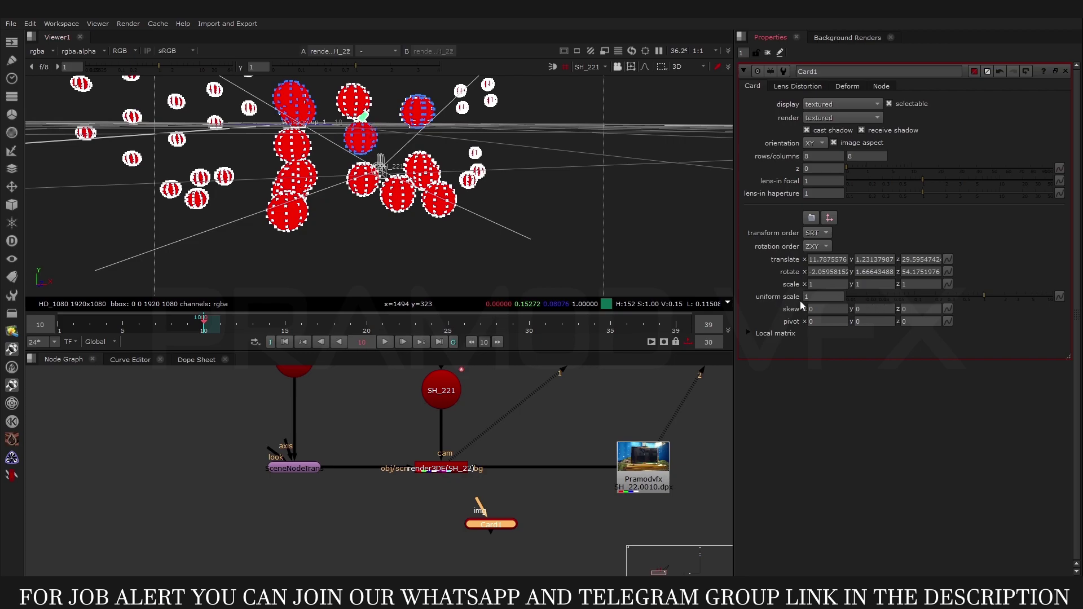
left_click(821, 296)
type("18")
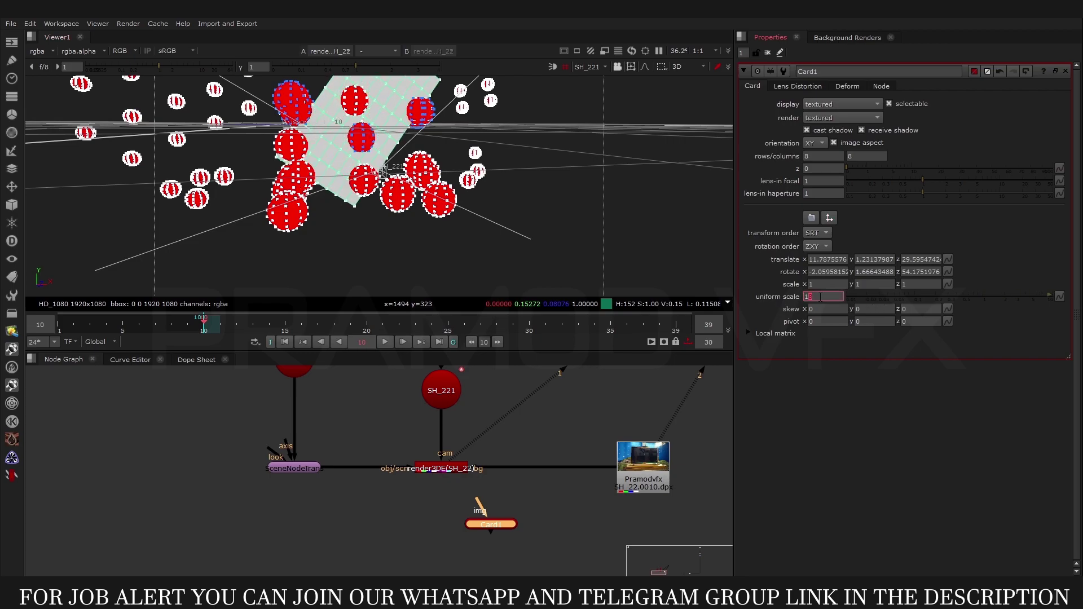
key("Up")
key("Up")
key("Up")
key("Up")
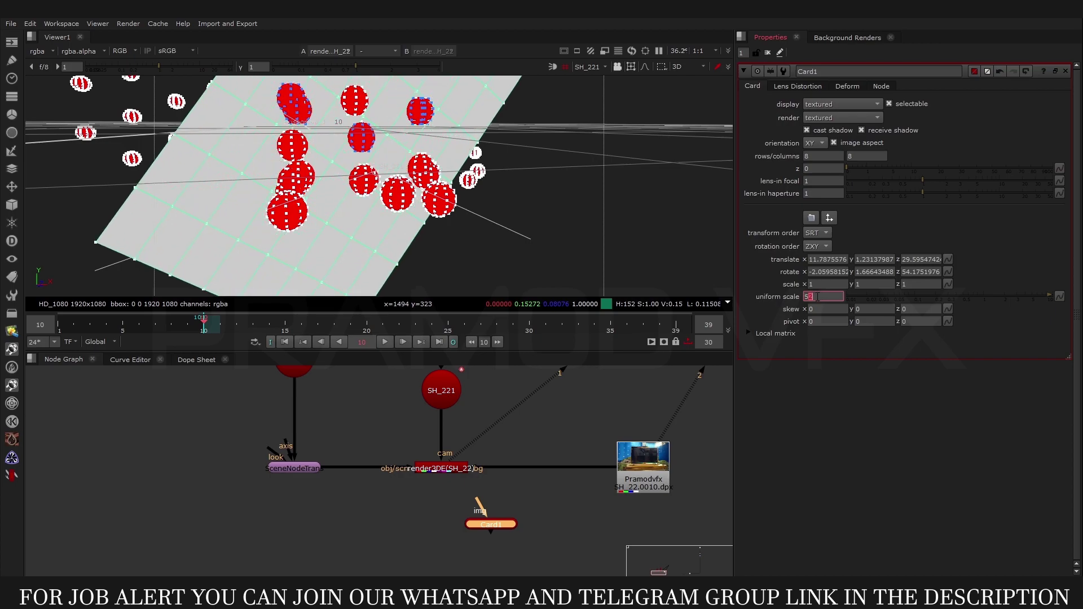
key("Up")
Step: Set Card1's uniform scale to 70 and rotate z to -4.175, then orbit to check alignment
key("Up")
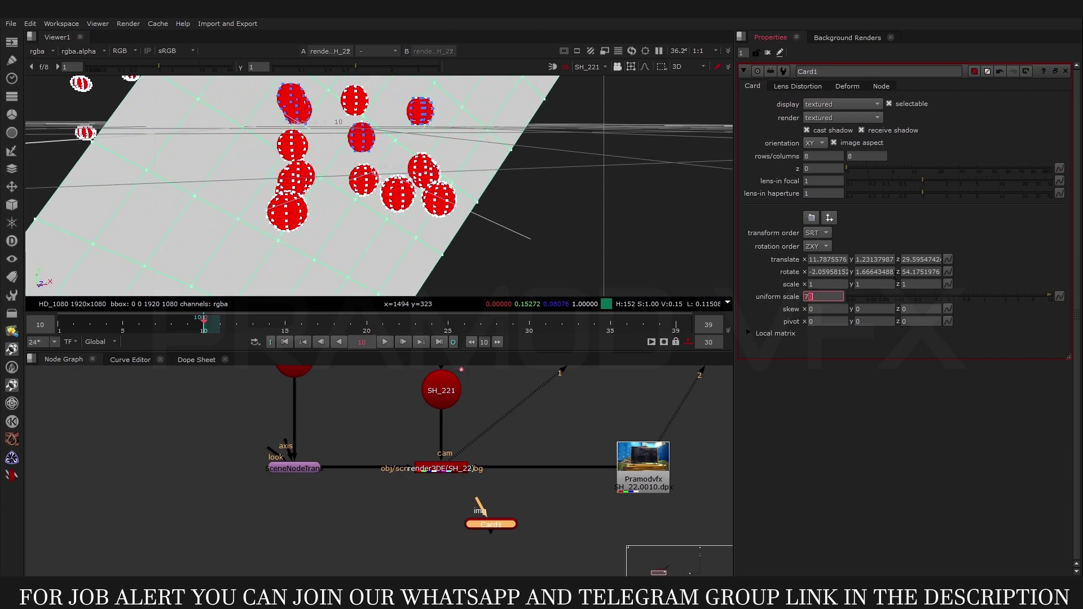
left_click(905, 271)
key("Up")
key("Up")
key("Up")
key("Up")
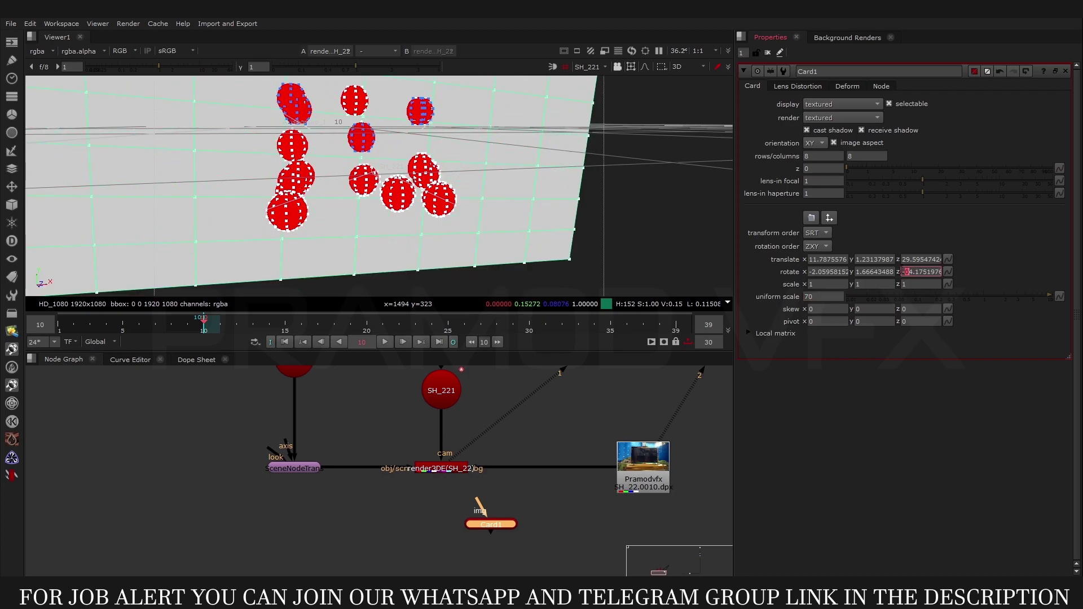
left_click_drag(663, 247, 263, 222)
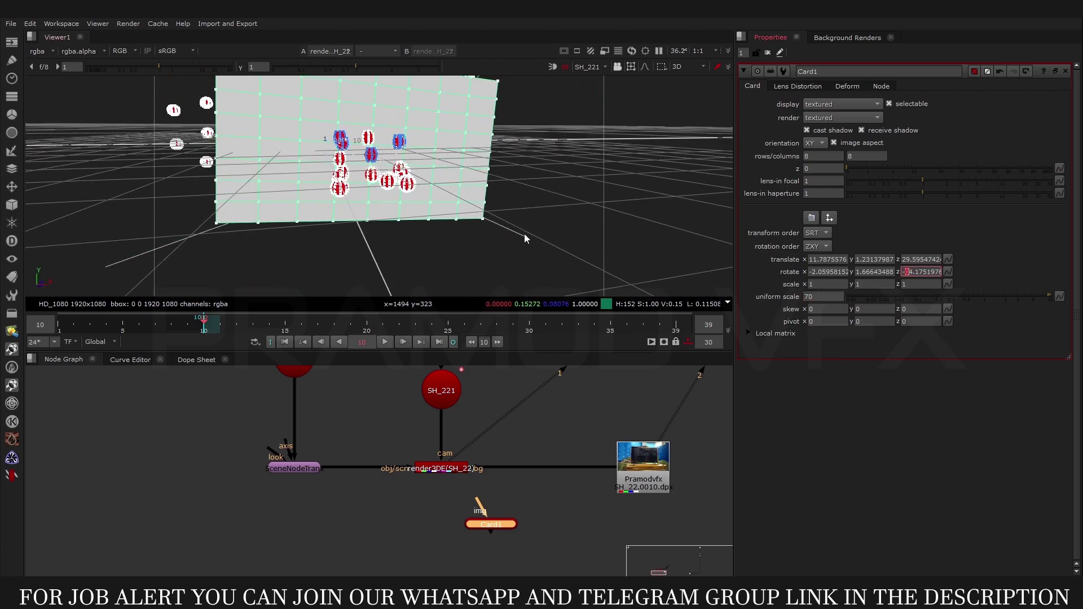
scroll(382, 191, "down", 5)
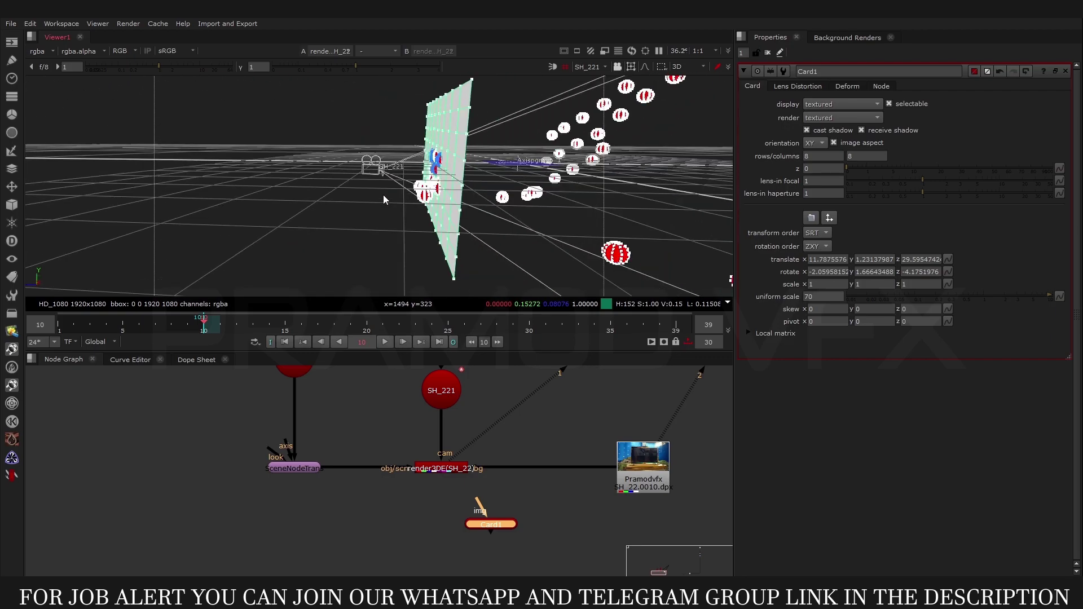
scroll(451, 241, "down", 2)
left_click_drag(451, 241, 458, 142)
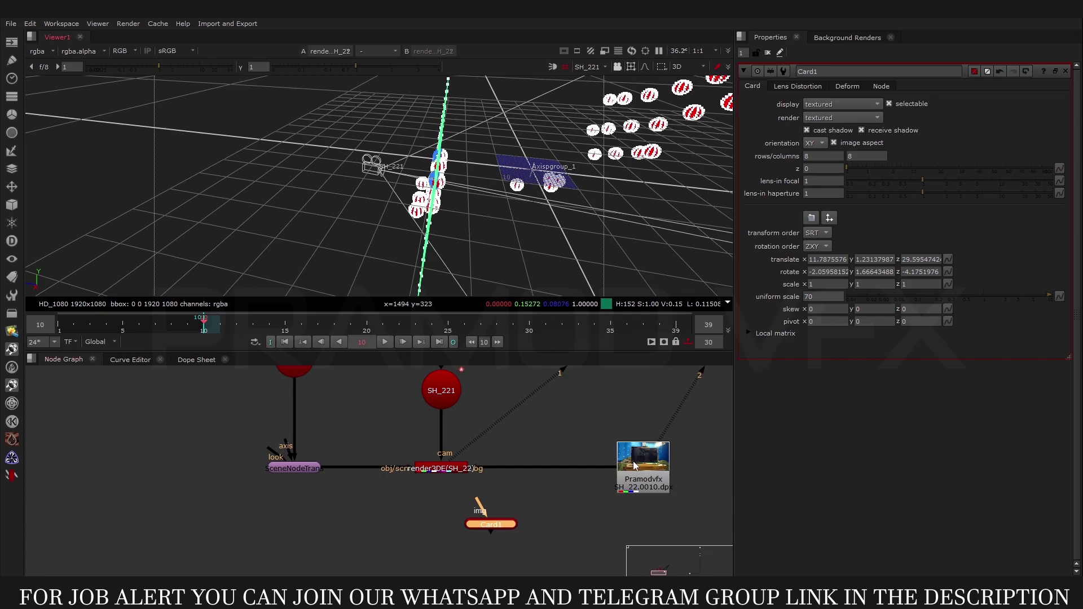
left_click_drag(479, 264, 488, 255)
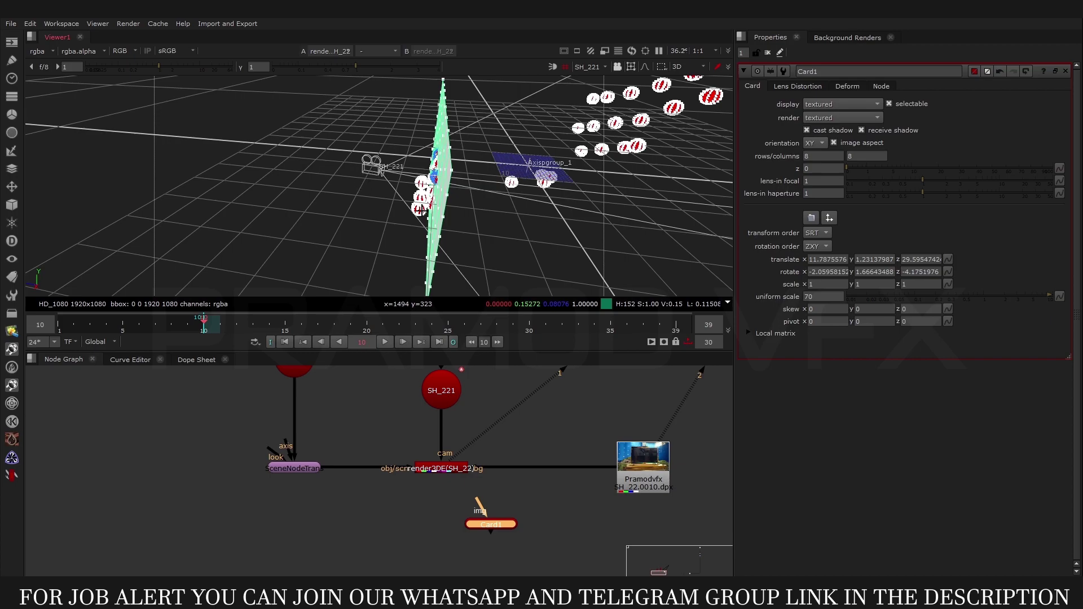
left_click_drag(536, 188, 435, 220)
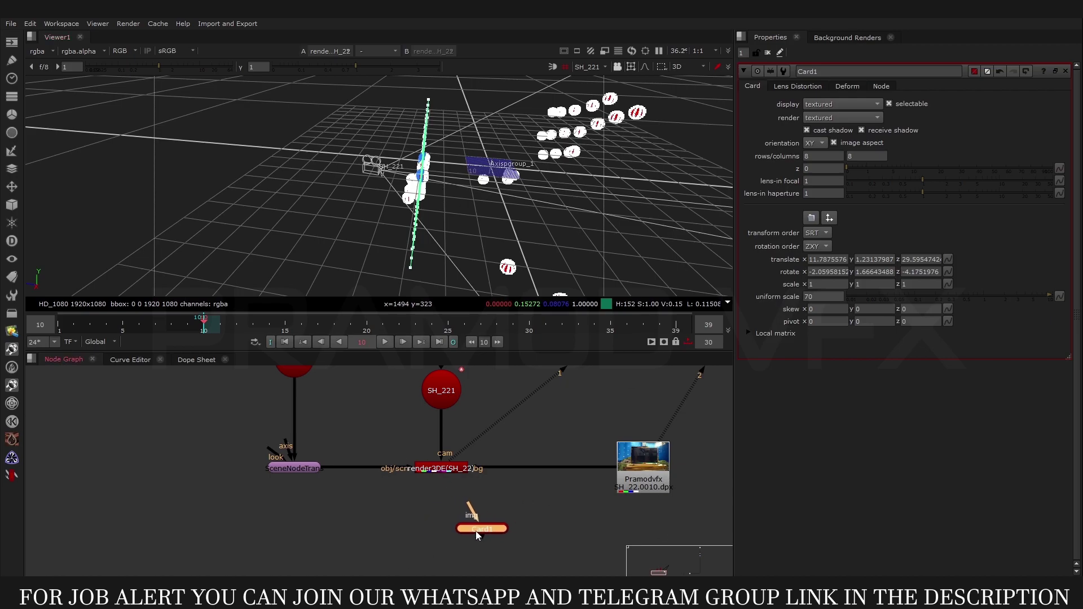
Step: Move Card1 down-left, then select the render, SH_221 camera and Scene3DE nodes
left_click_drag(492, 531, 482, 536)
scroll(410, 509, "down", 2)
scroll(411, 511, "down", 2)
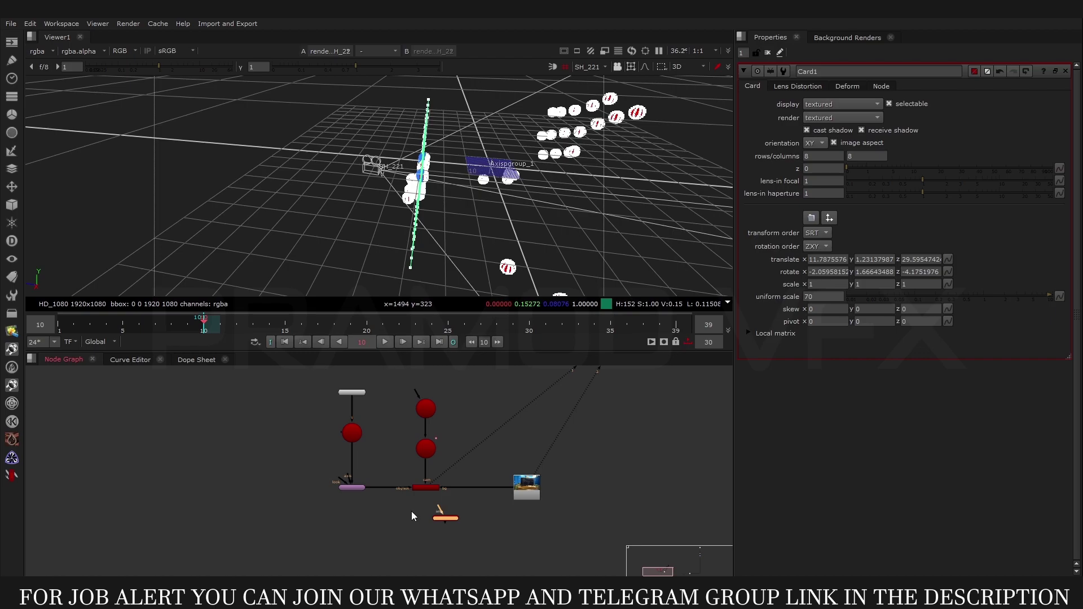
scroll(344, 449, "up", 4)
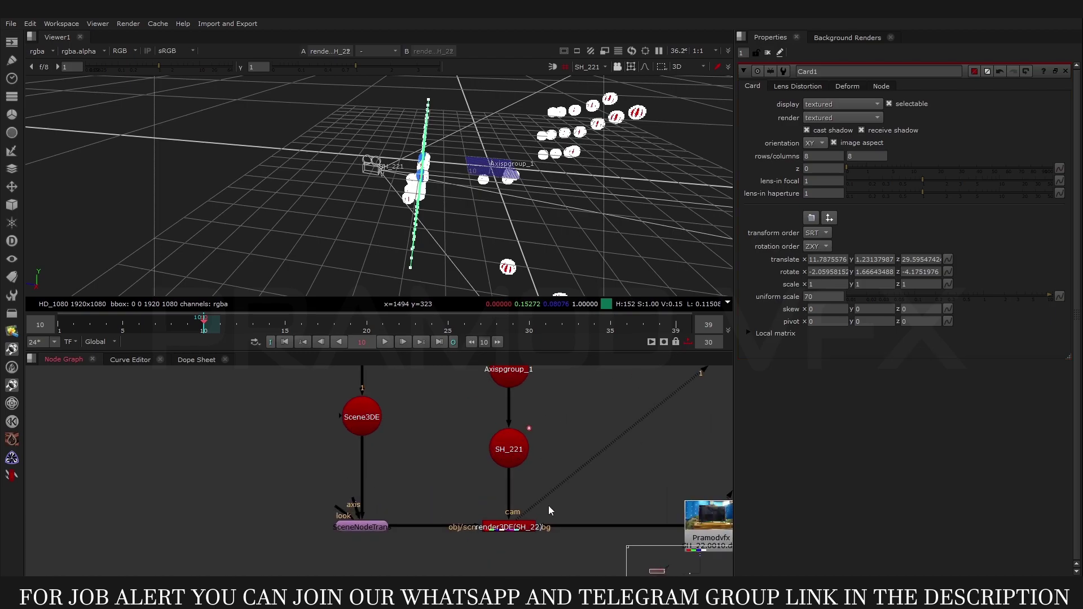
left_click_drag(564, 503, 424, 548)
scroll(391, 496, "down", 1)
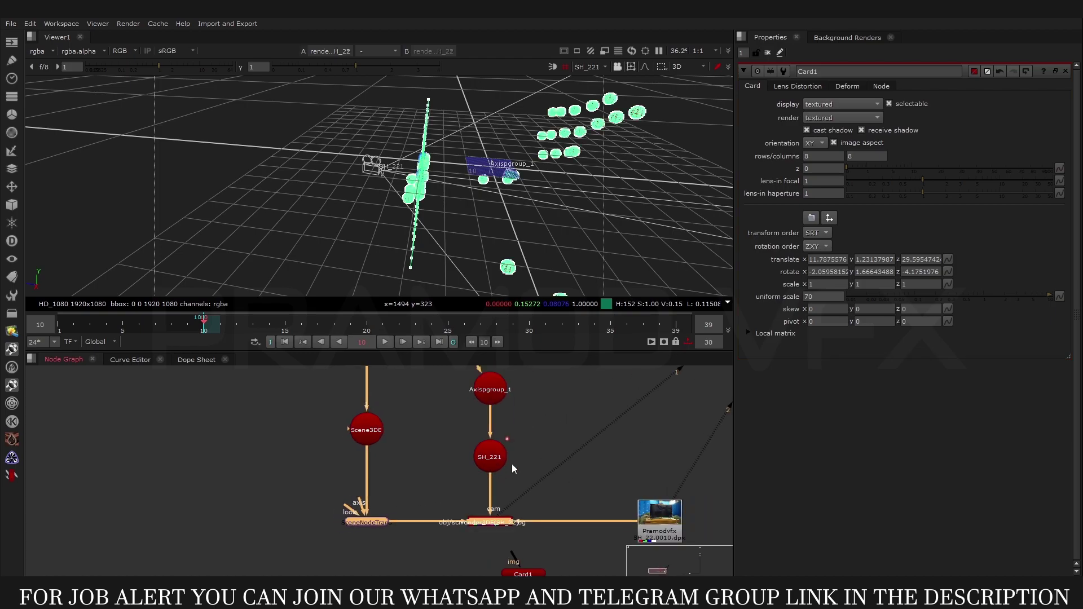
left_click_drag(531, 435, 435, 489)
left_click_drag(310, 401, 445, 483)
scroll(422, 488, "down", 2)
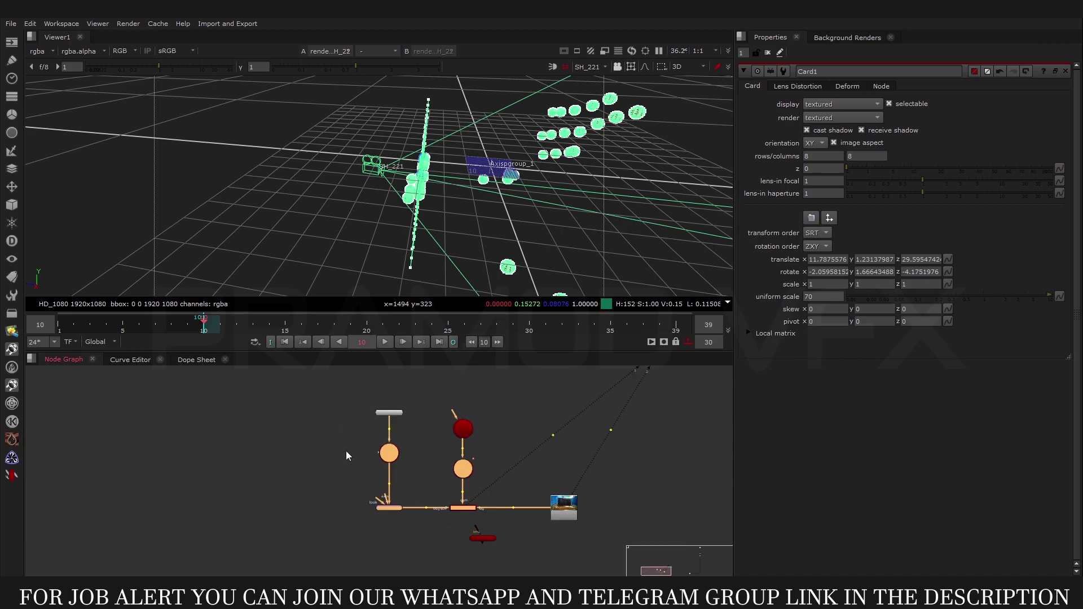
scroll(341, 459, "down", 3)
scroll(512, 460, "up", 3)
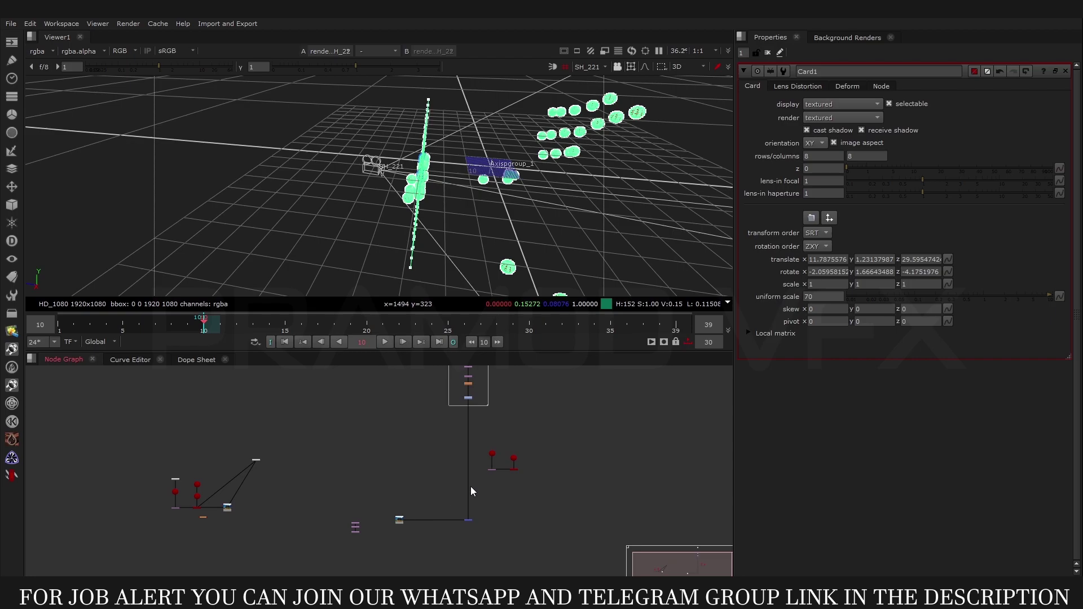
scroll(507, 446, "up", 3)
Step: Place the render node and SH_1 camera together, and shift the camera, card and scene group up-right
mouse_move(534, 514)
left_mouse_down()
mouse_move(448, 546)
mouse_move(450, 559)
left_mouse_up()
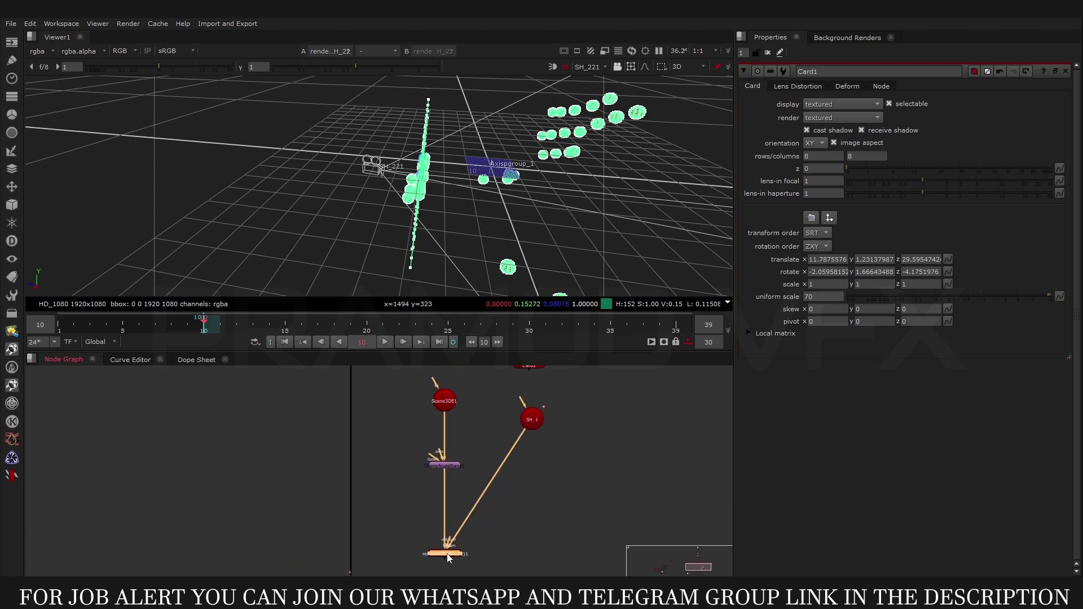
scroll(509, 418, "down", 1)
mouse_move(526, 424)
left_mouse_down()
mouse_move(402, 546)
mouse_move(349, 542)
left_mouse_up()
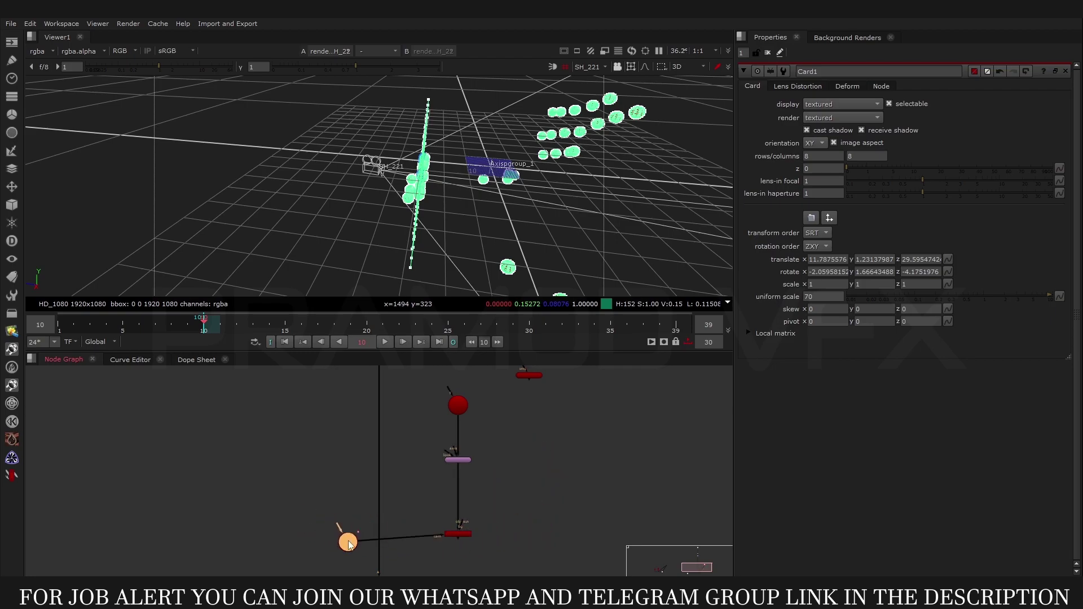
scroll(325, 446, "down", 3)
left_click_drag(316, 405, 455, 518)
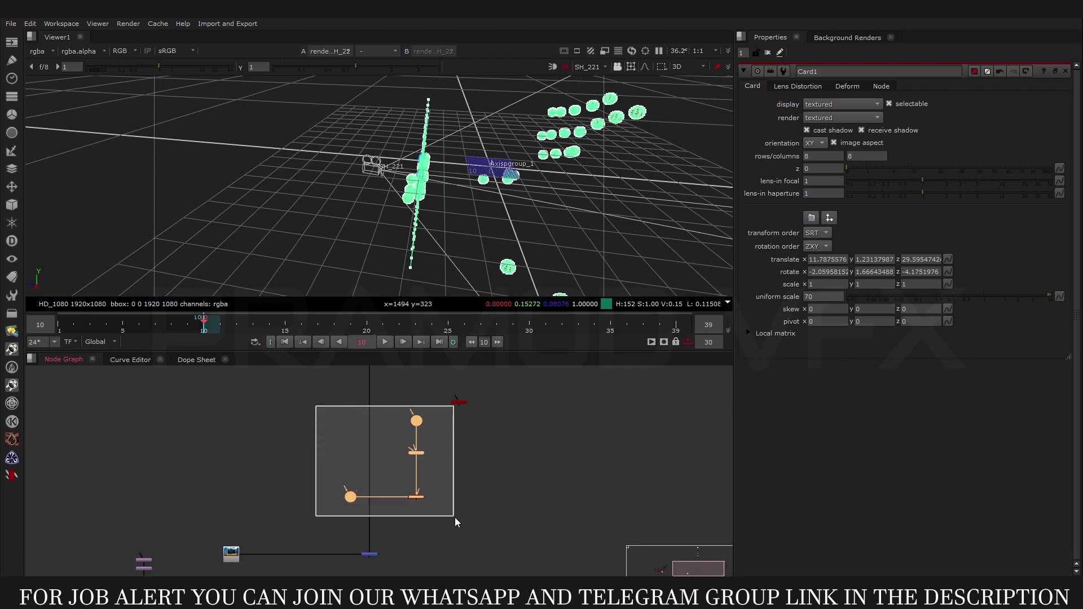
left_click_drag(422, 462, 537, 412)
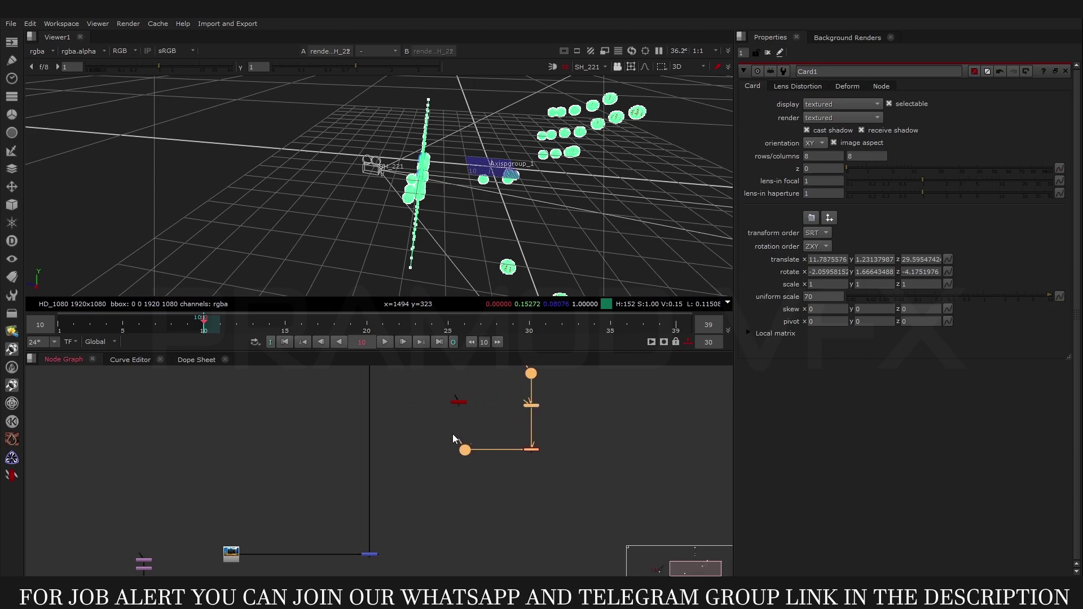
scroll(429, 503, "down", 1)
scroll(429, 503, "up", 2)
left_click(545, 379)
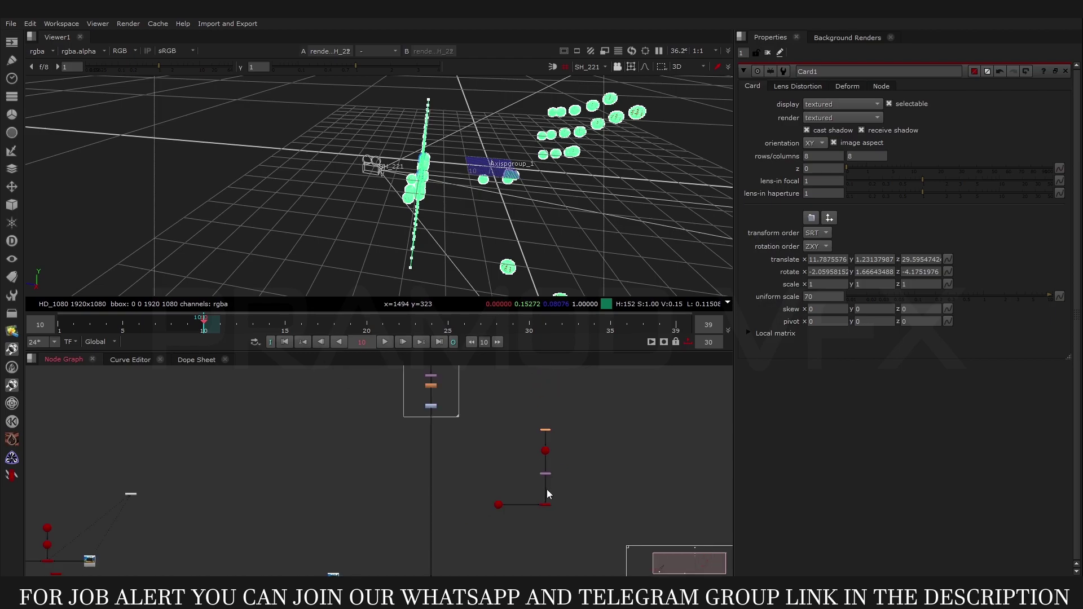
Step: Add a Project3D node and connect it into the card
key("Tab")
type("proj")
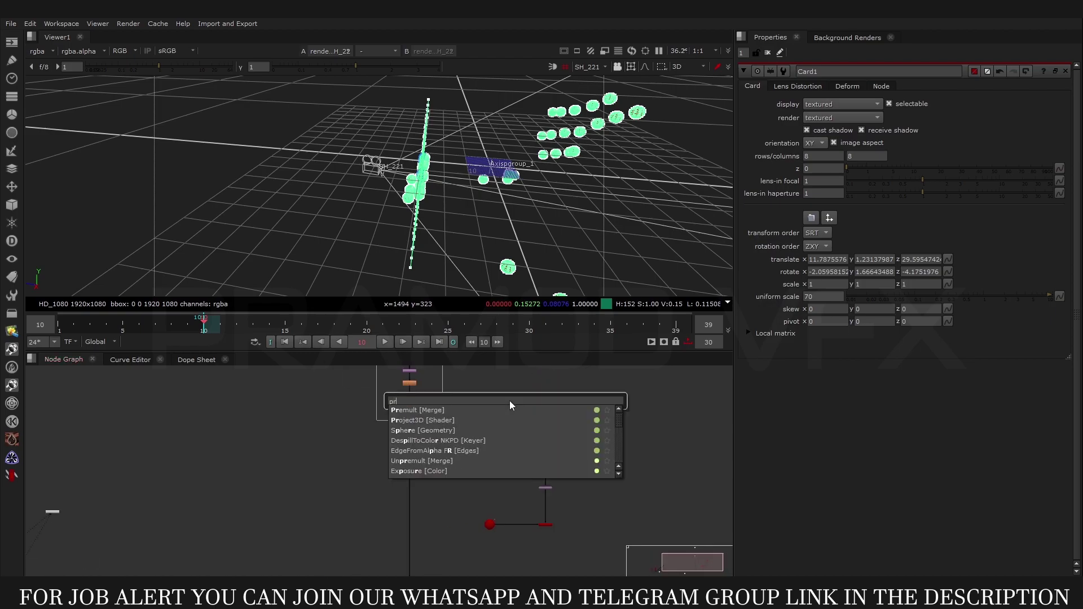
key("Return")
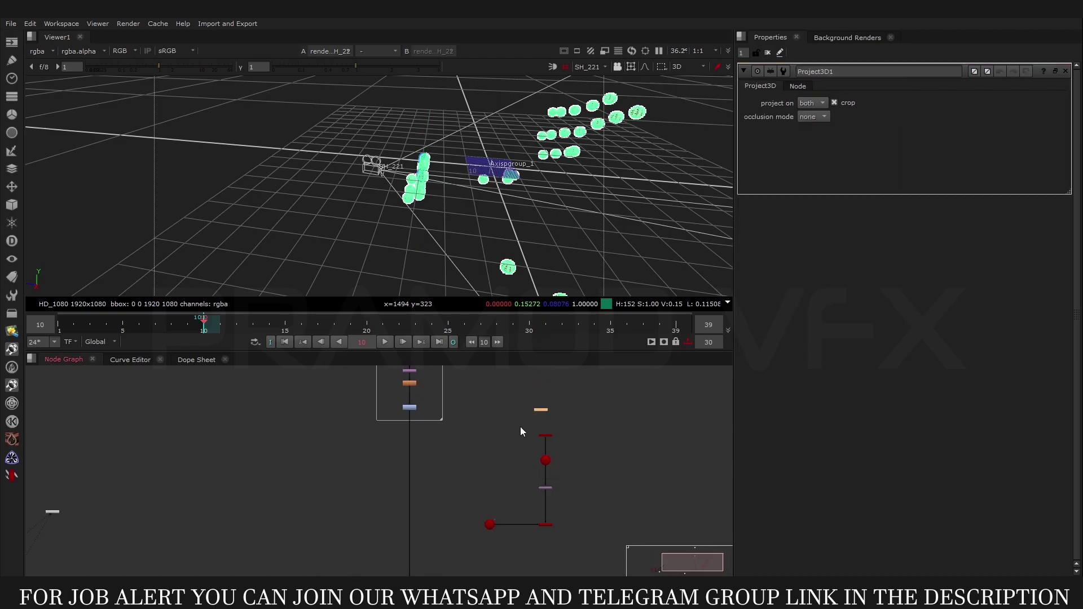
scroll(540, 432, "up", 3)
mouse_move(550, 434)
left_mouse_down()
mouse_move(545, 387)
mouse_move(474, 542)
mouse_move(453, 548)
left_mouse_up()
scroll(552, 386, "down", 2)
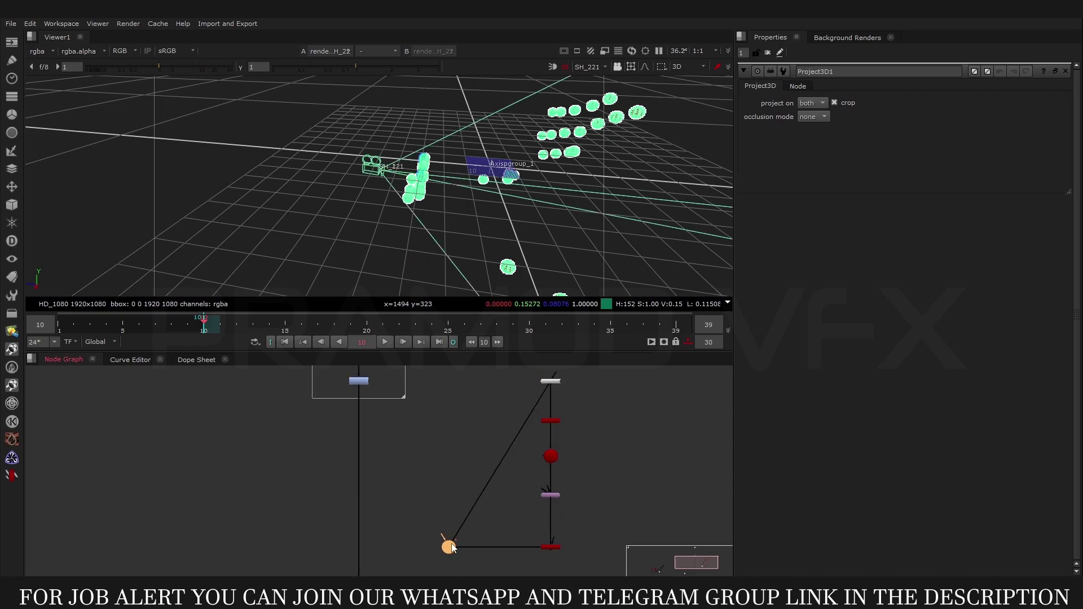
Step: Insert a FrameHold1 node between the camera and Project3D1
key("Tab")
type("frame")
key("Return")
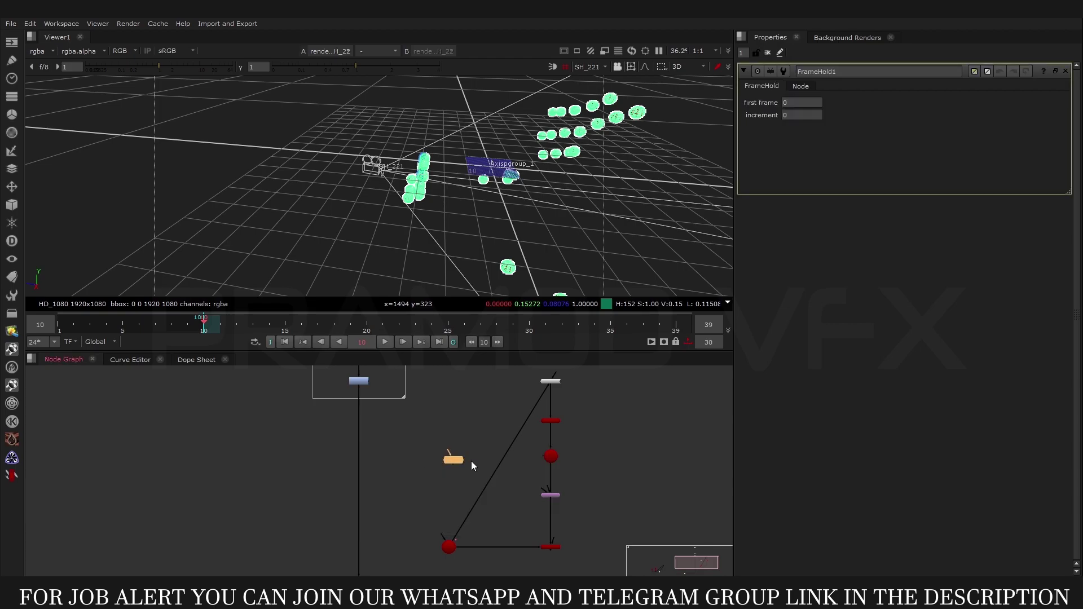
left_click_drag(456, 460, 457, 392)
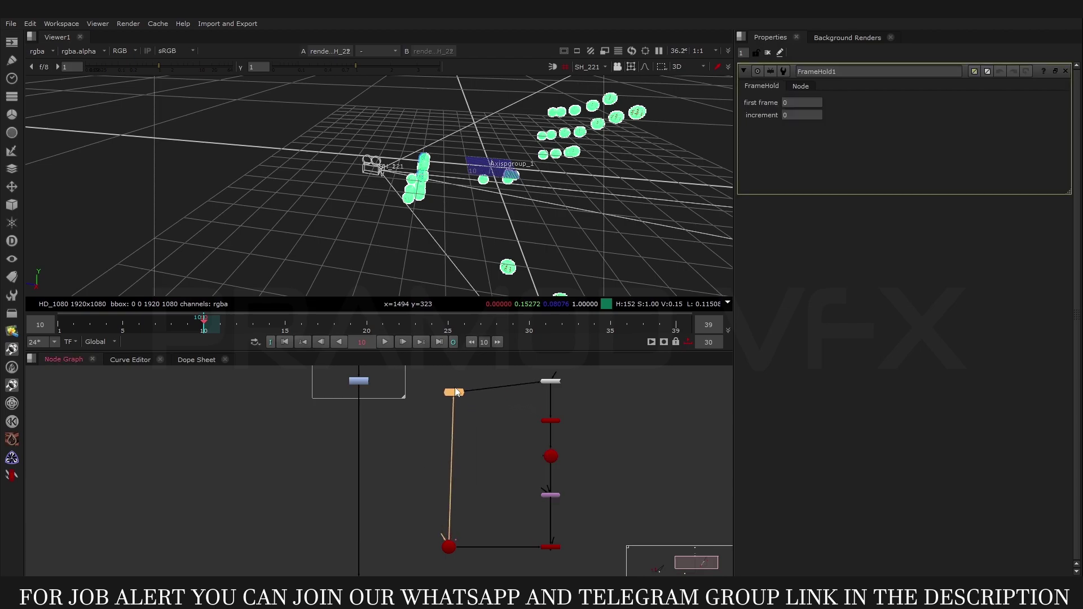
scroll(454, 389, "up", 3)
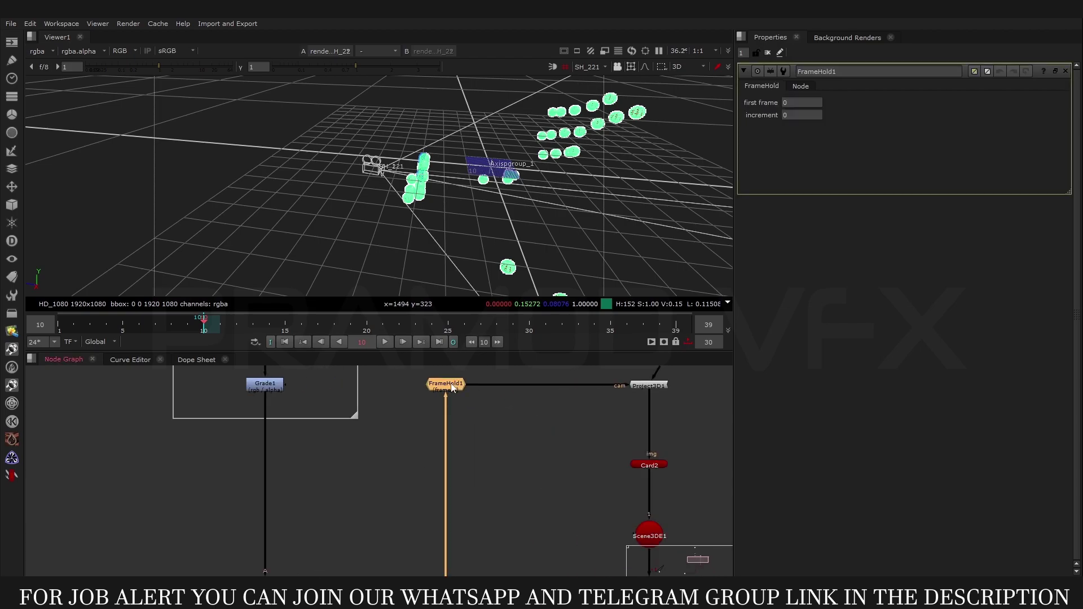
Step: Set FrameHold1's first frame to 10
left_click(801, 102)
type("10")
key("Return")
Step: Move the projection node group beside FrameHold1 and reconnect its pipe to the bottom node
scroll(546, 447, "down", 4)
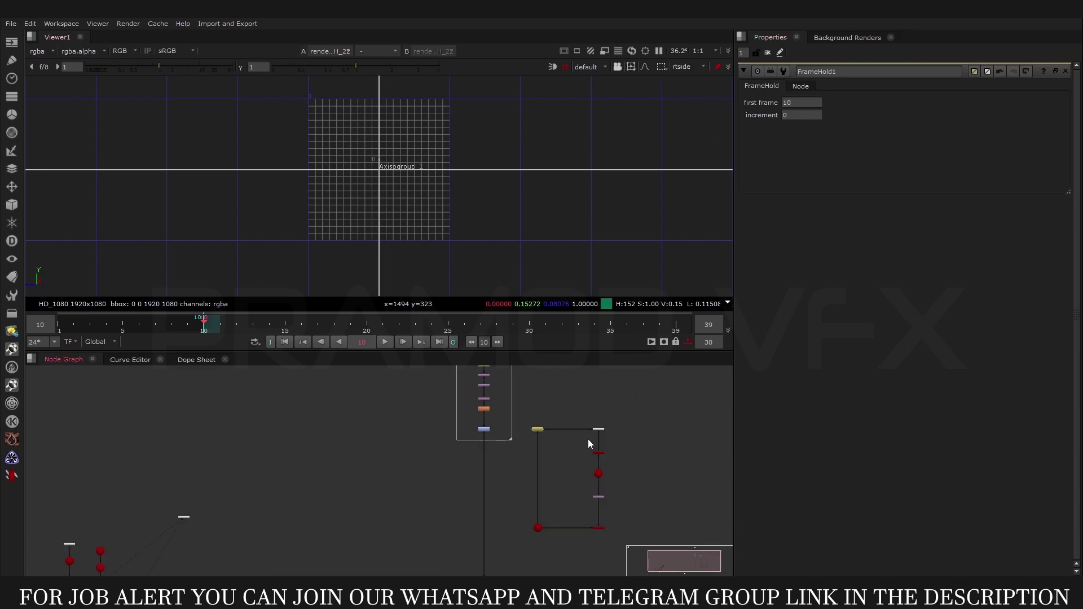
left_click_drag(620, 422, 529, 543)
scroll(572, 473, "down", 3)
left_click_drag(555, 506, 489, 520)
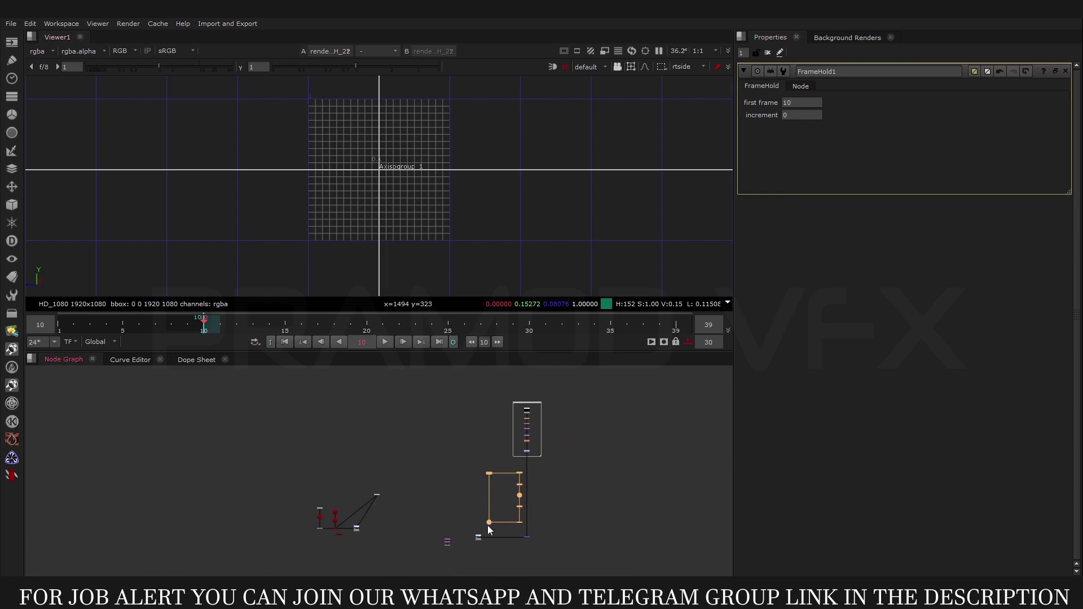
scroll(533, 479, "up", 3)
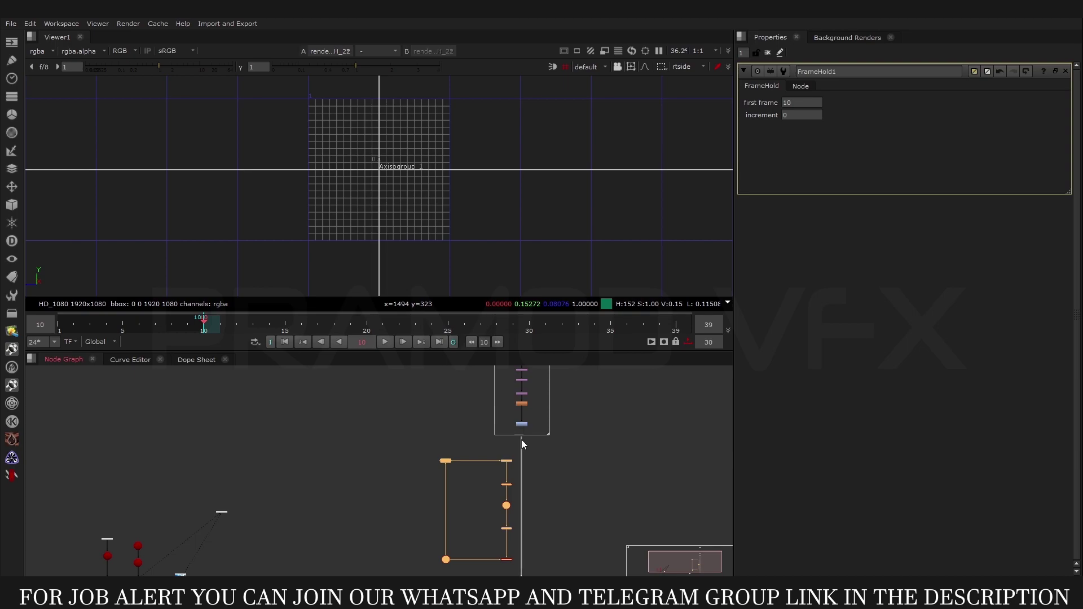
left_click_drag(521, 439, 506, 560)
scroll(515, 477, "up", 2)
scroll(516, 478, "up", 2)
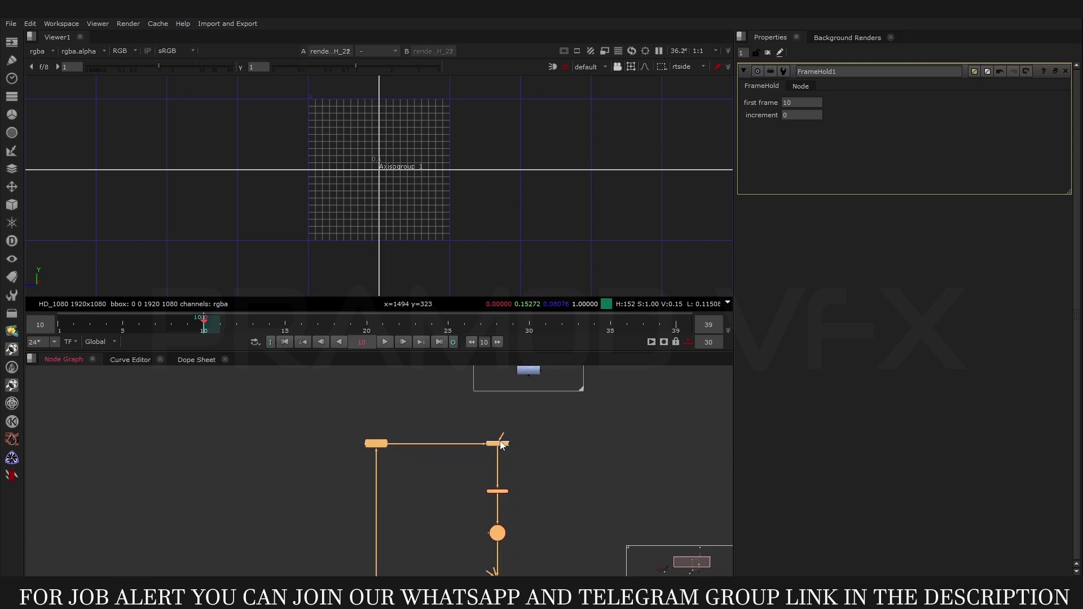
scroll(542, 374, "down", 4)
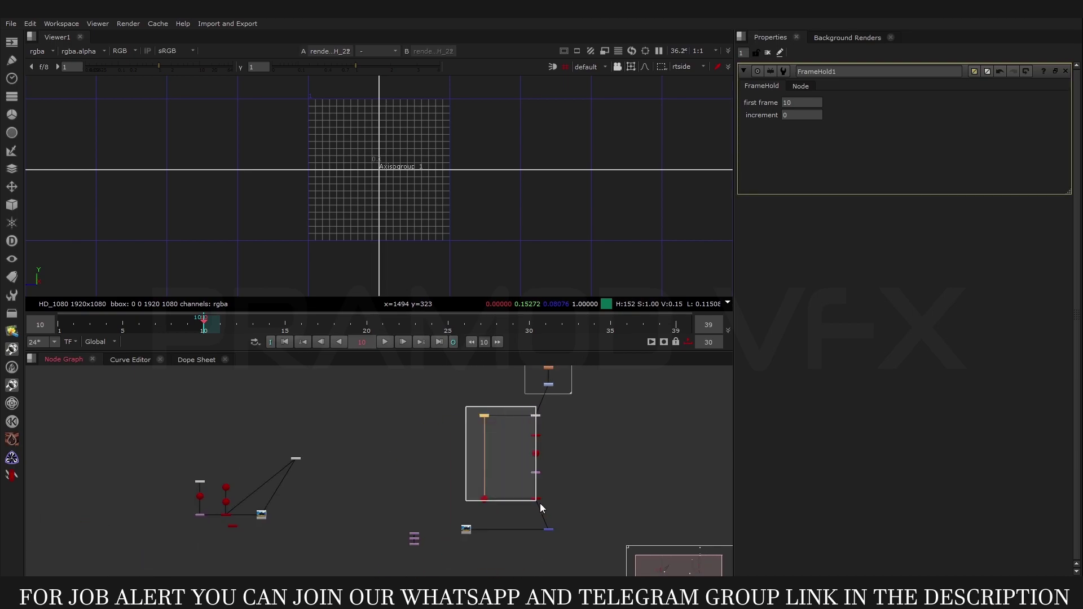
left_click_drag(536, 500, 550, 501)
Step: View the TV plate's Read node in the viewer, then select Merge1
left_click(466, 529)
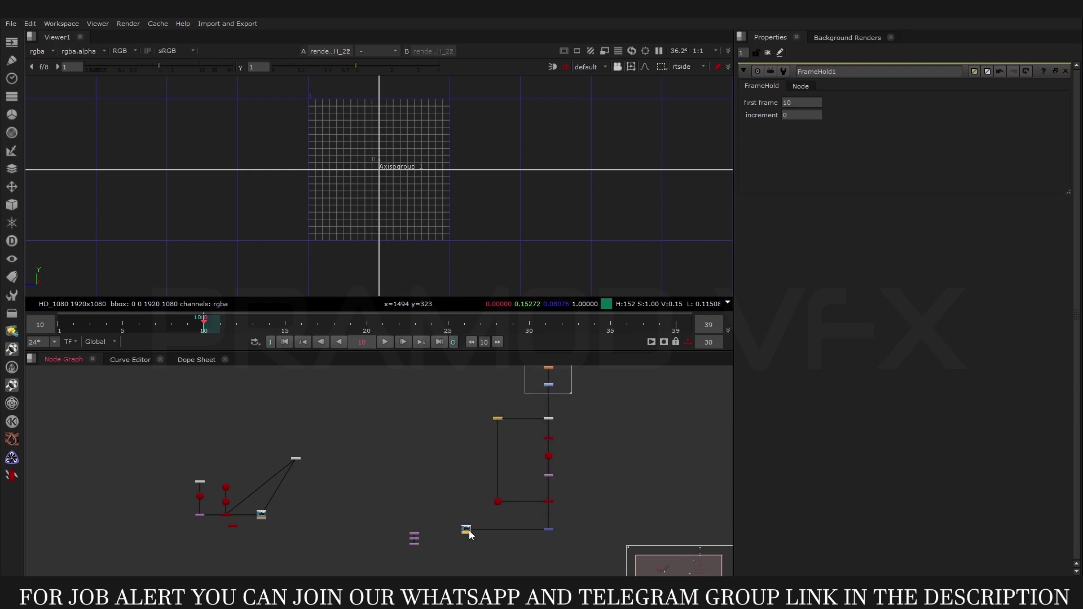
key("1")
scroll(476, 247, "down", 2)
left_click(548, 529)
Step: View Merge1 and play back the composite with the logo on the TV screen
key("1")
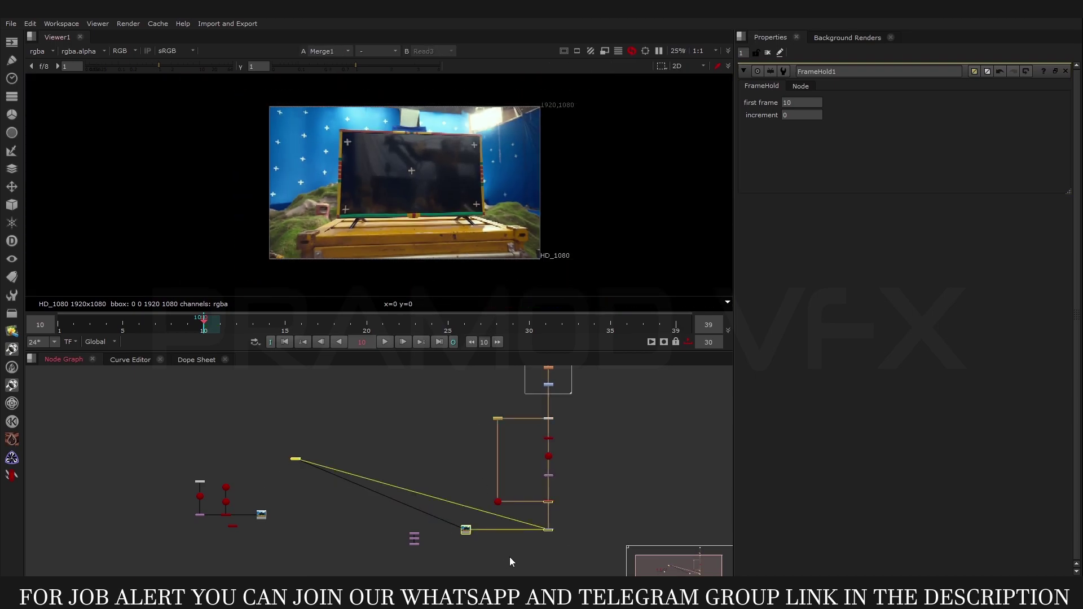
left_click(384, 341)
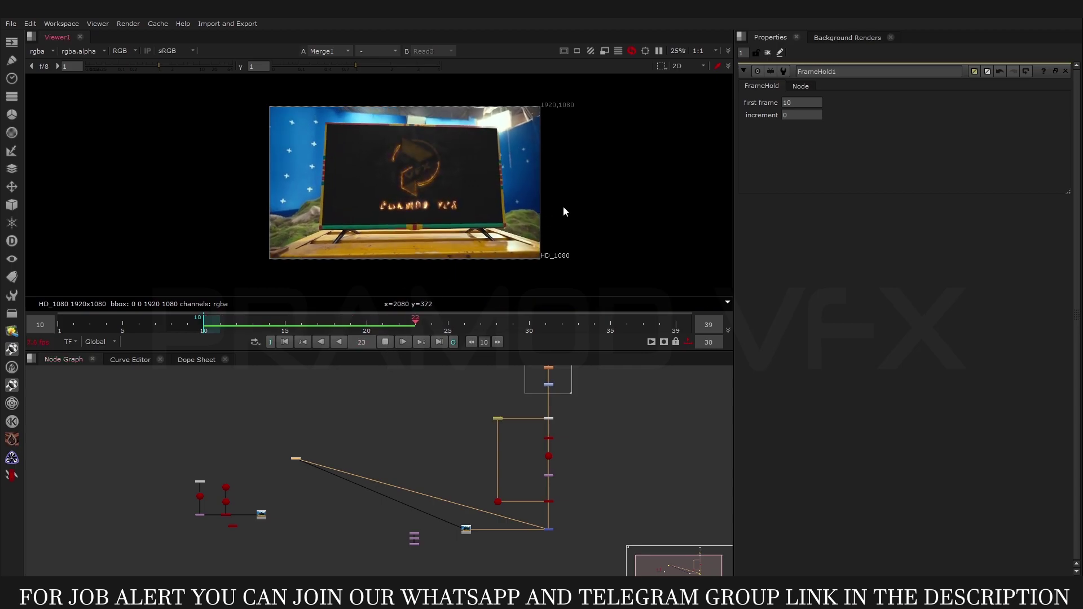